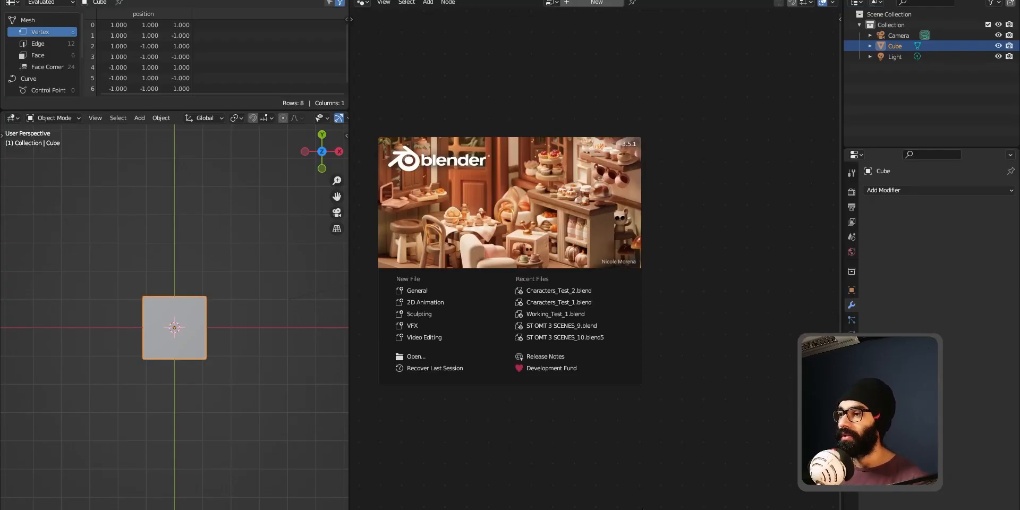
- Open the recent file Characters_Test_2.blend and set the viewport shading to Material Preview
left_click(589, 294)
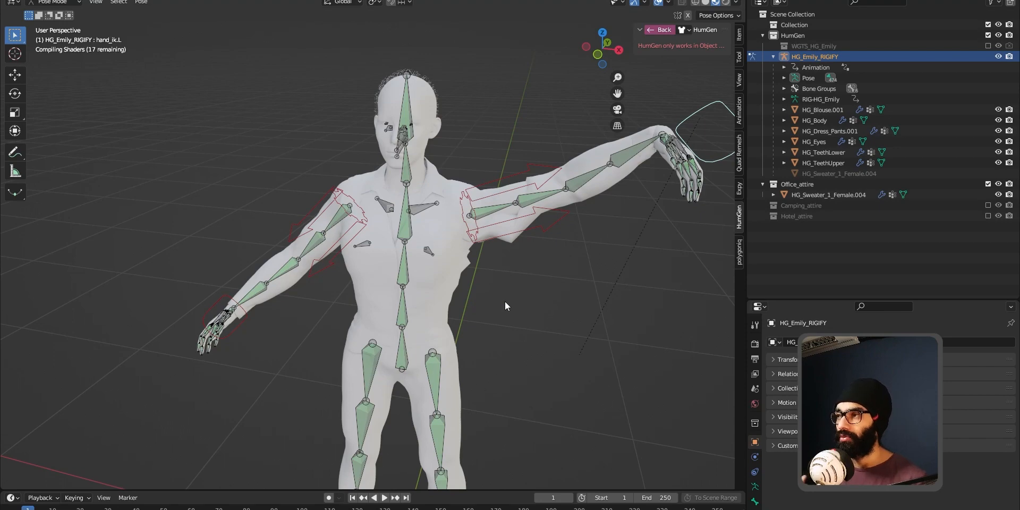
key("z")
left_click(466, 315)
key("z")
left_click(501, 349)
middle_click_drag(438, 294, 474, 301)
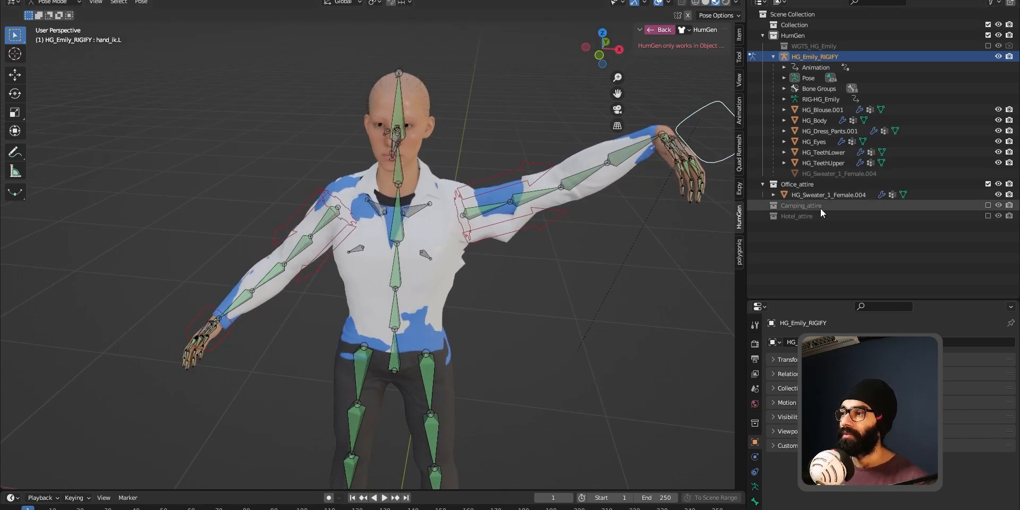
- Exclude the Office_attire collection from the view layer and try moving the left hand's IK bone
left_click(988, 183)
middle_click_drag(601, 206, 601, 168)
key("g")
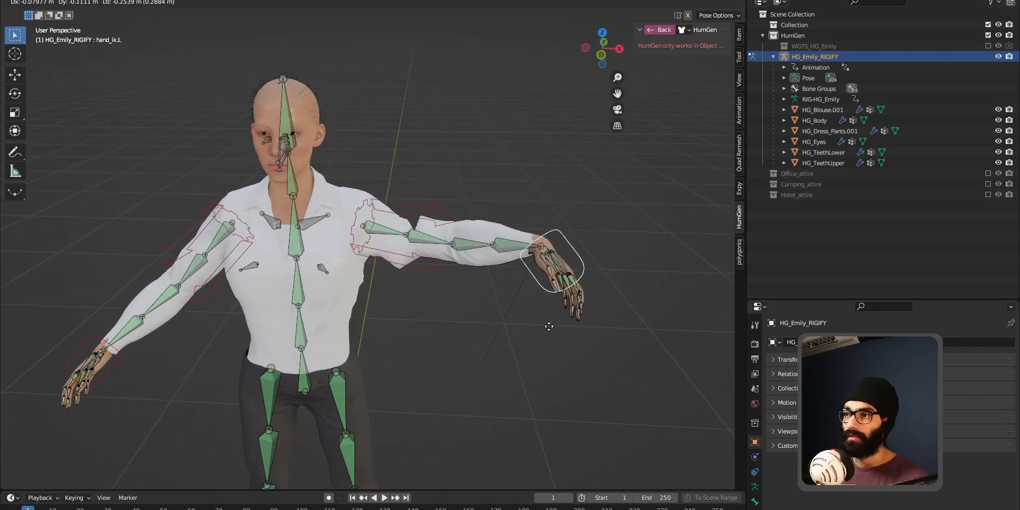
right_click(486, 373)
- Clear the location of all the rig's bones and return the rig to Object Mode
middle_click_drag(372, 249, 441, 215)
scroll(440, 215, "down", 1)
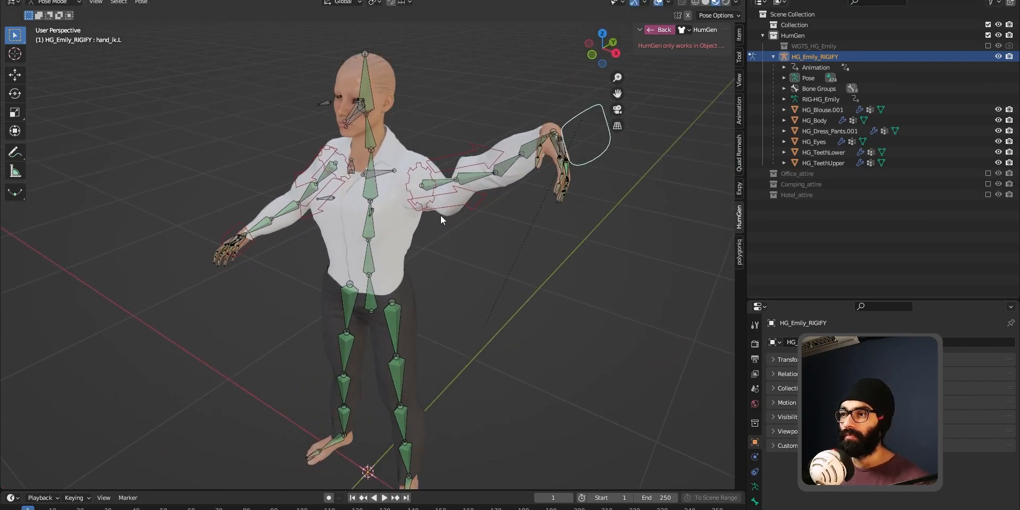
key("a")
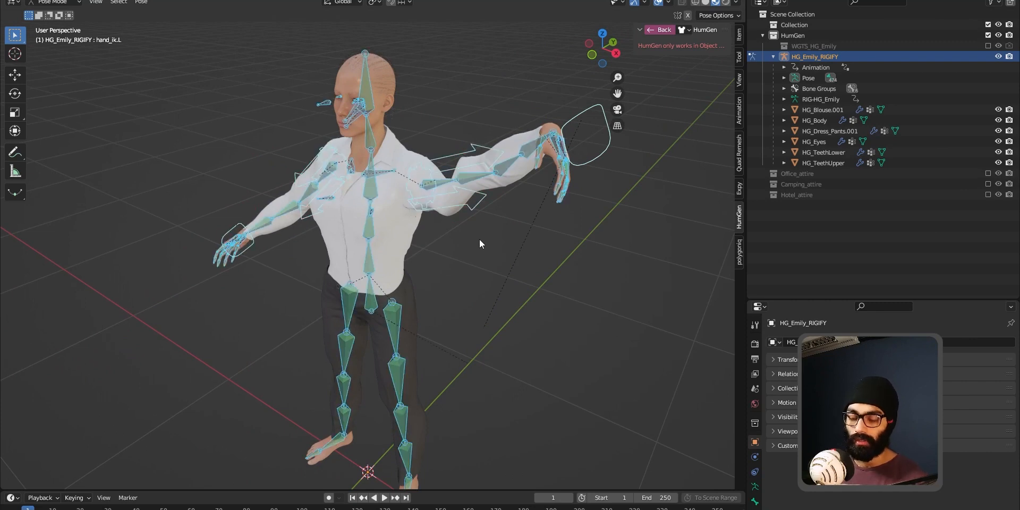
key("alt+g")
middle_click_drag(384, 272, 438, 239)
key("ctrl+Tab")
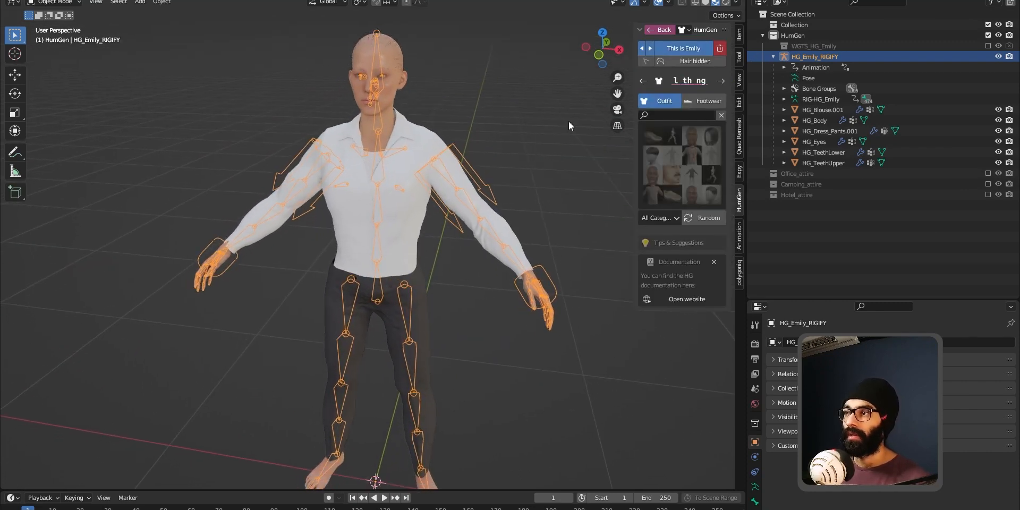
- Dress the character in the Weekend Warrior outfit from the HumGen outfit library
left_click(653, 153)
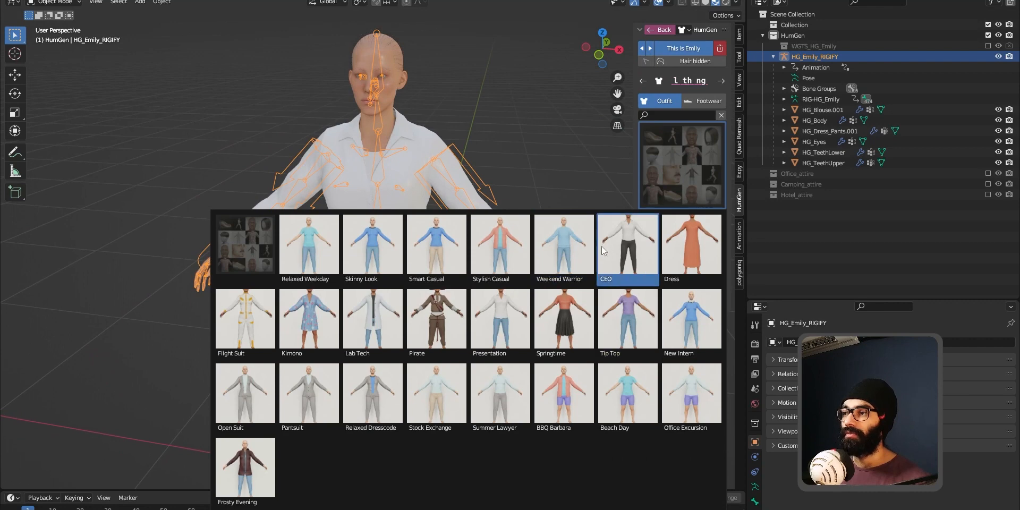
left_click(429, 229)
middle_click_drag(428, 227, 454, 218)
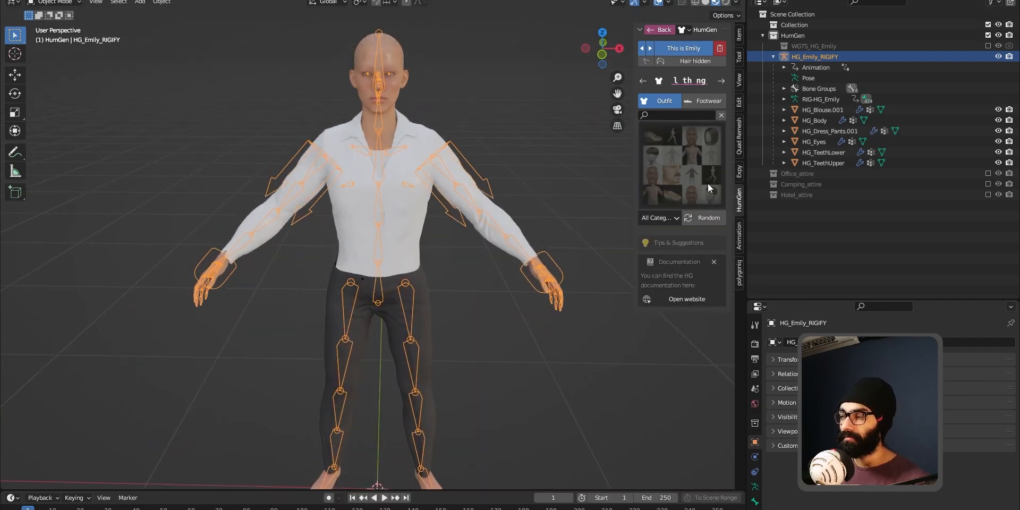
left_click(695, 159)
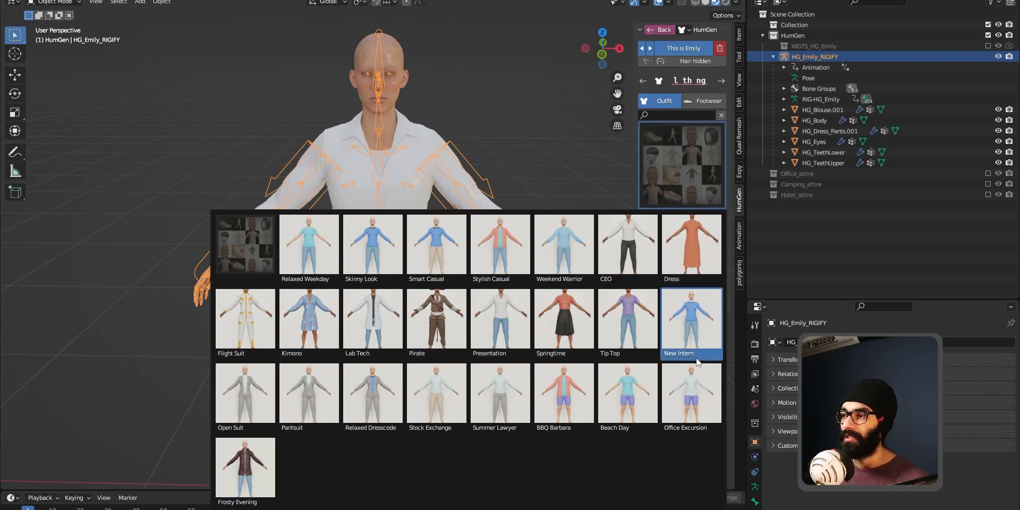
left_click(575, 253)
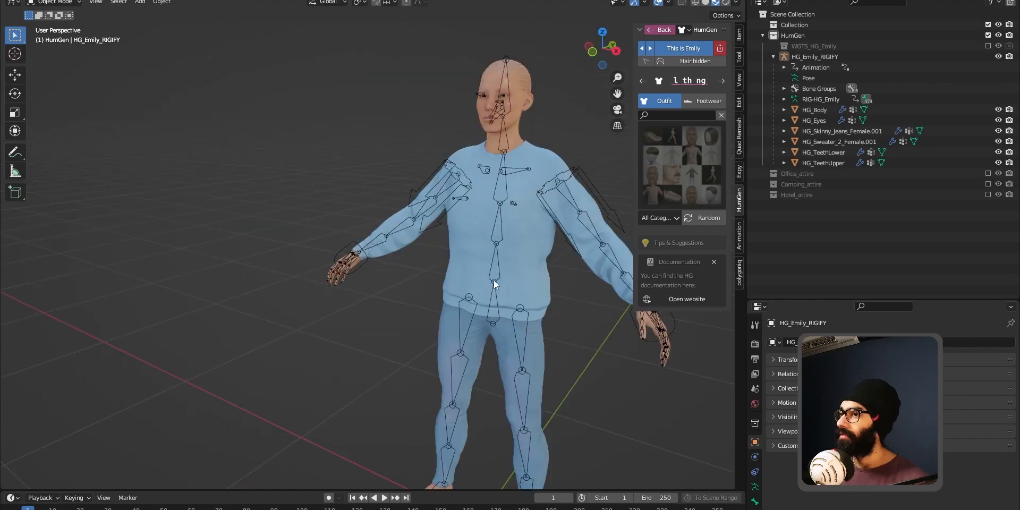
middle_click_drag(492, 282, 424, 292)
middle_click_drag(502, 280, 429, 243)
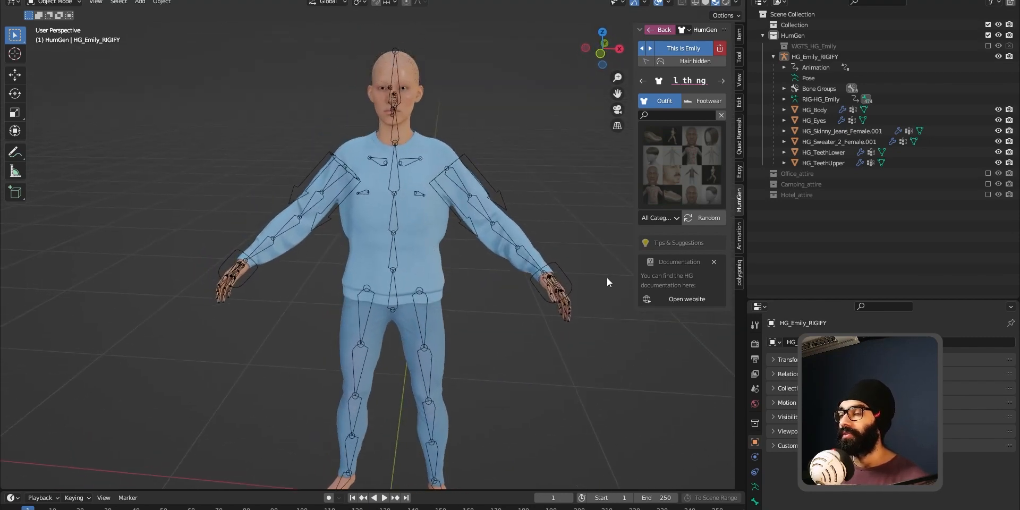
- Create a new collection in the scene and name it Weekend_Warrior
key("c")
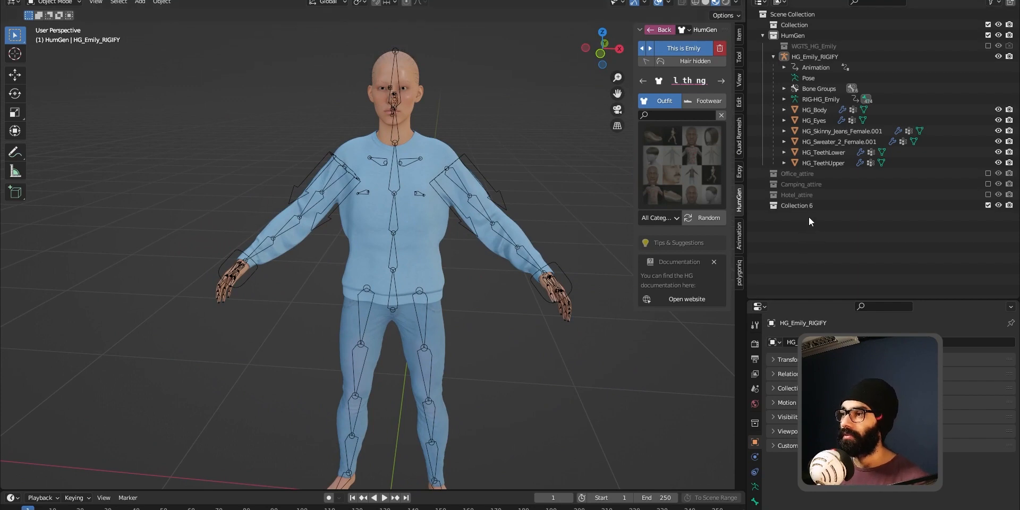
double_click(808, 206)
type("Weekend_Warrior")
key("Return")
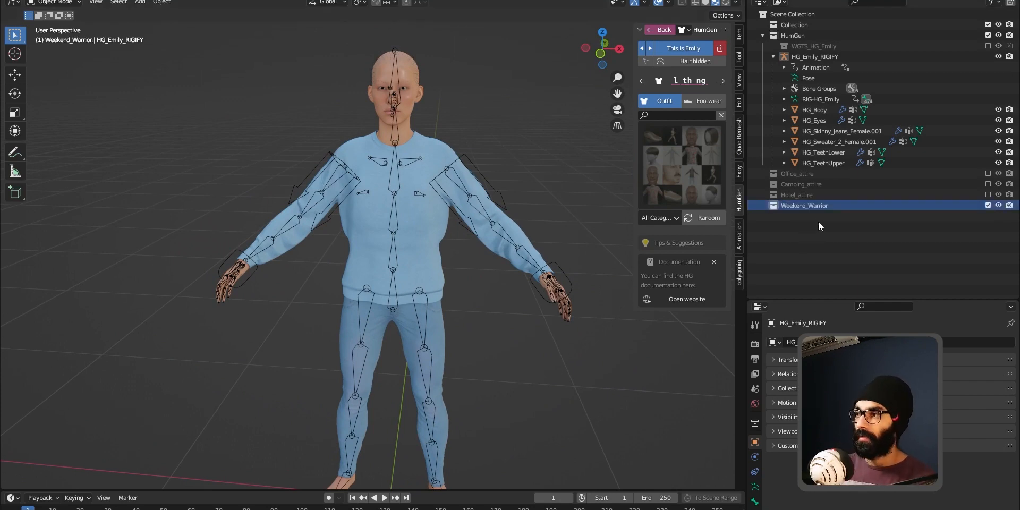
- Check the sweater and jeans objects, and try the Springtime outfit on the character
left_click(393, 187)
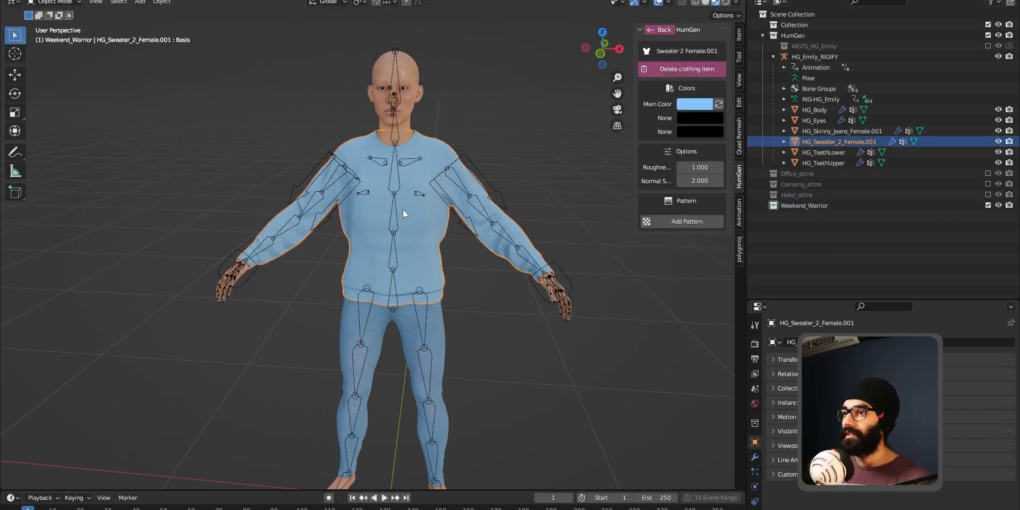
left_click(862, 132)
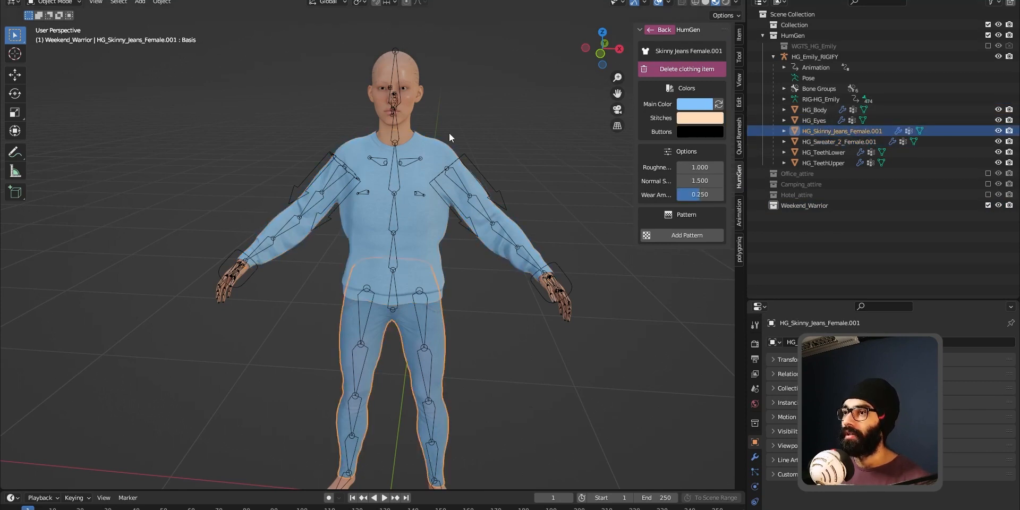
left_click(392, 125)
left_click(678, 169)
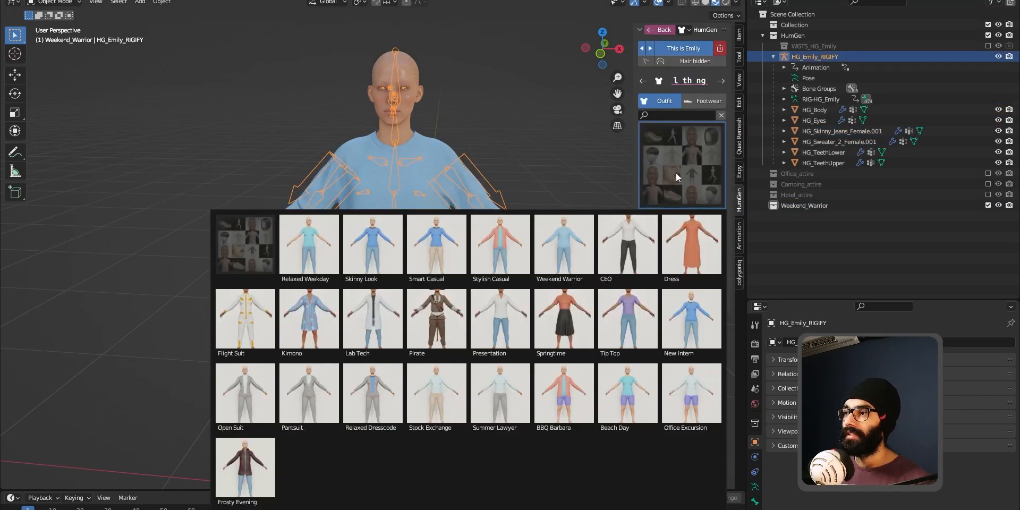
left_click(566, 323)
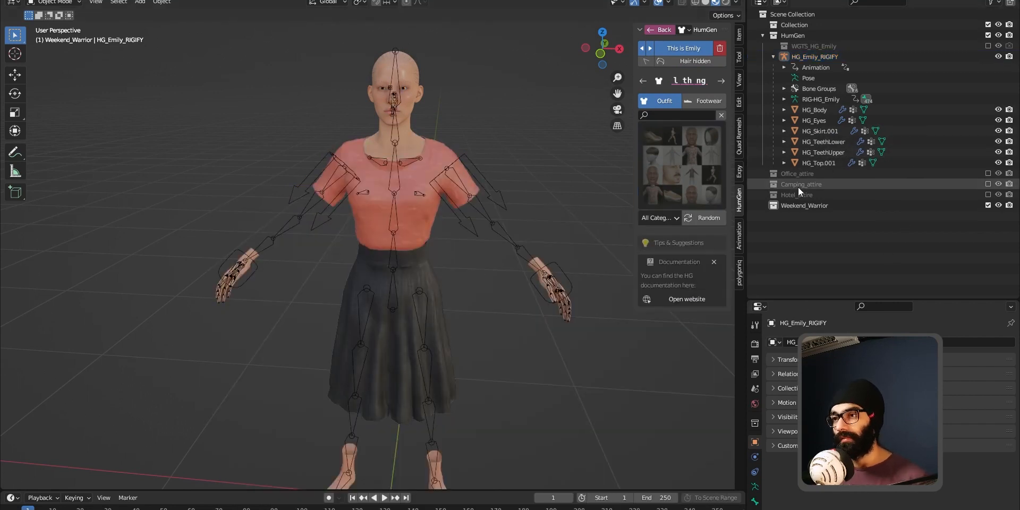
middle_click_drag(410, 208, 338, 281)
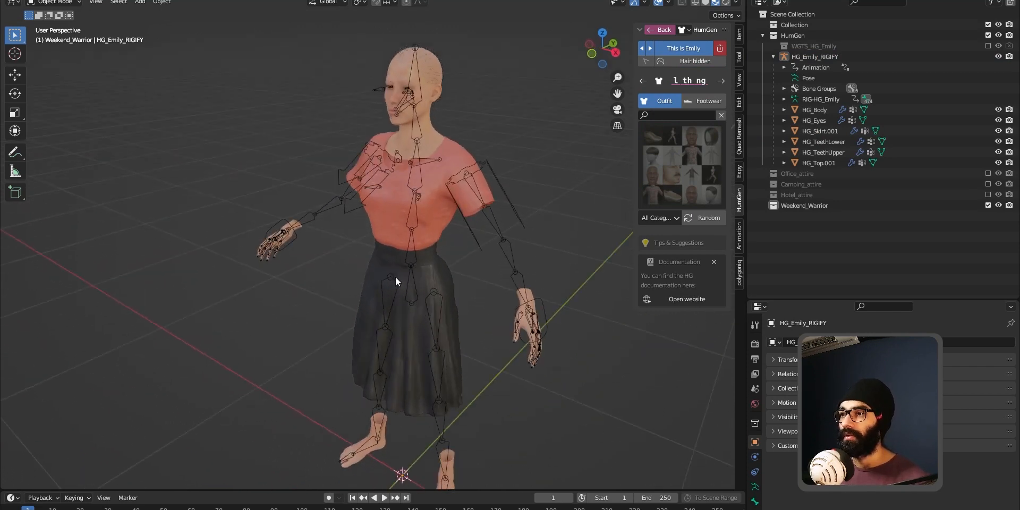
middle_click_drag(428, 310, 556, 321)
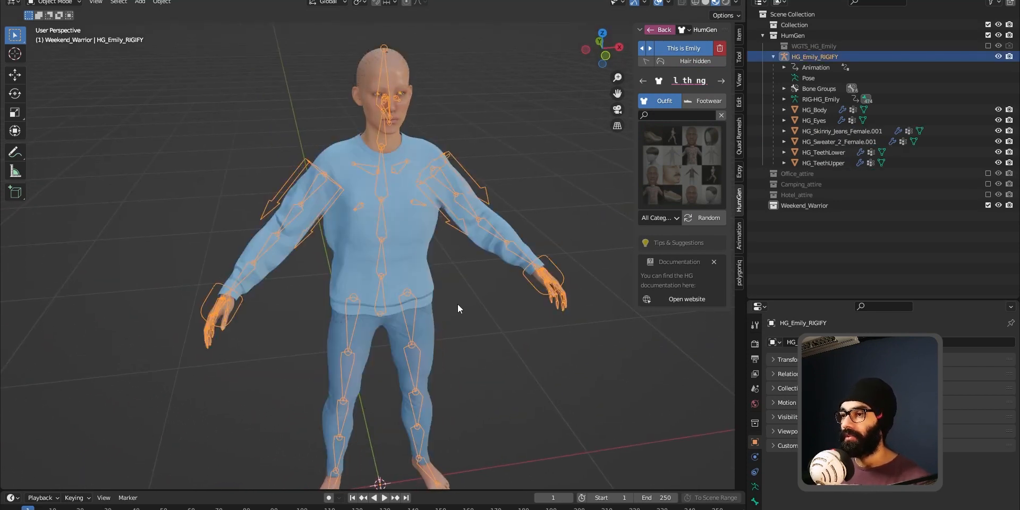
- Duplicate the sweater and skinny jeans in place and clear the parent of the copies
middle_click_drag(466, 305, 428, 279)
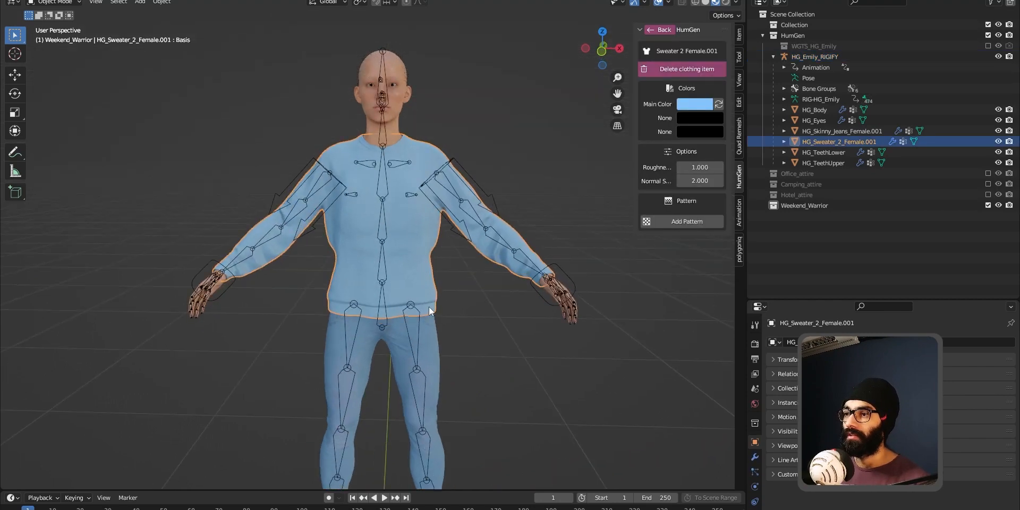
left_click(437, 345, "shift")
key("shift+d")
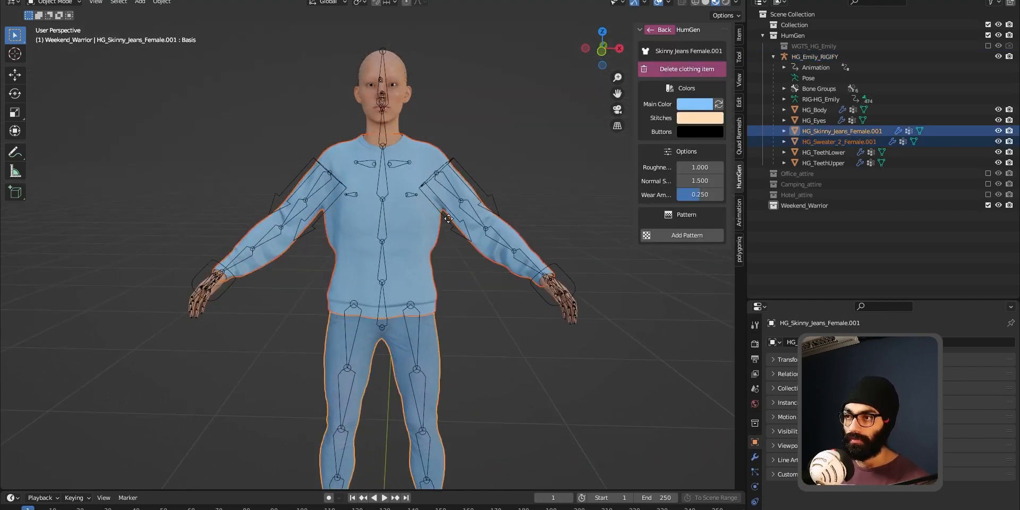
right_click(435, 264)
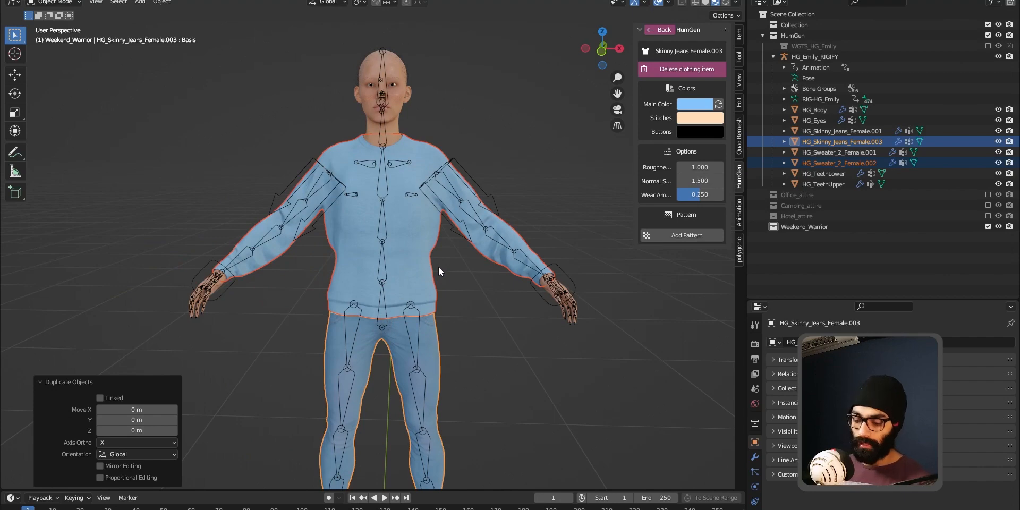
key("alt+p")
left_click(438, 266)
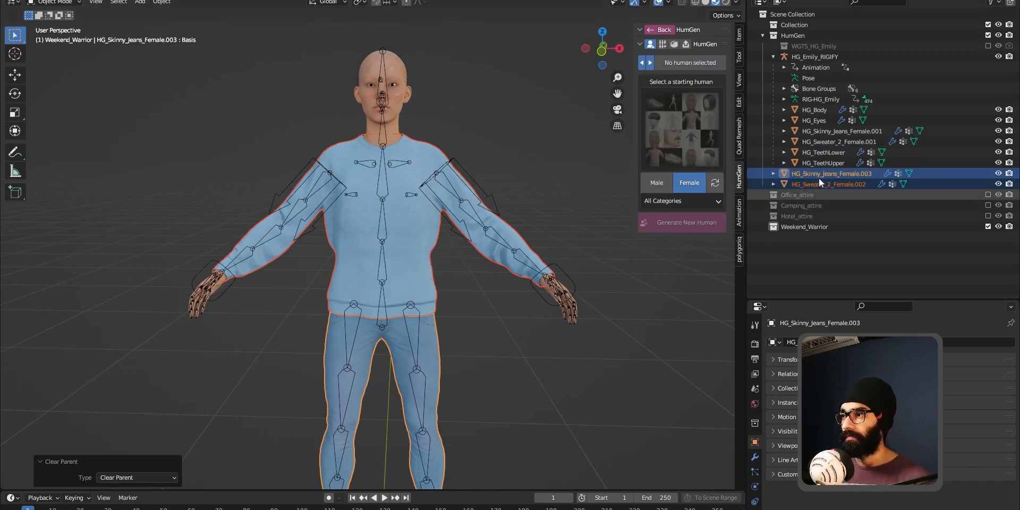
- Move the unparented jeans and sweater copies into the Weekend_Warrior collection and exclude that collection from the view layer
key("g")
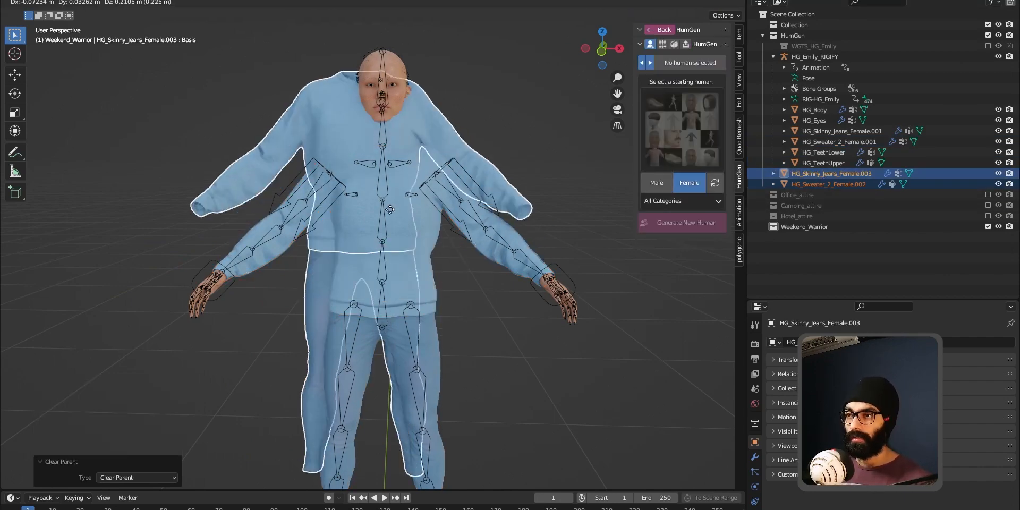
right_click(410, 271)
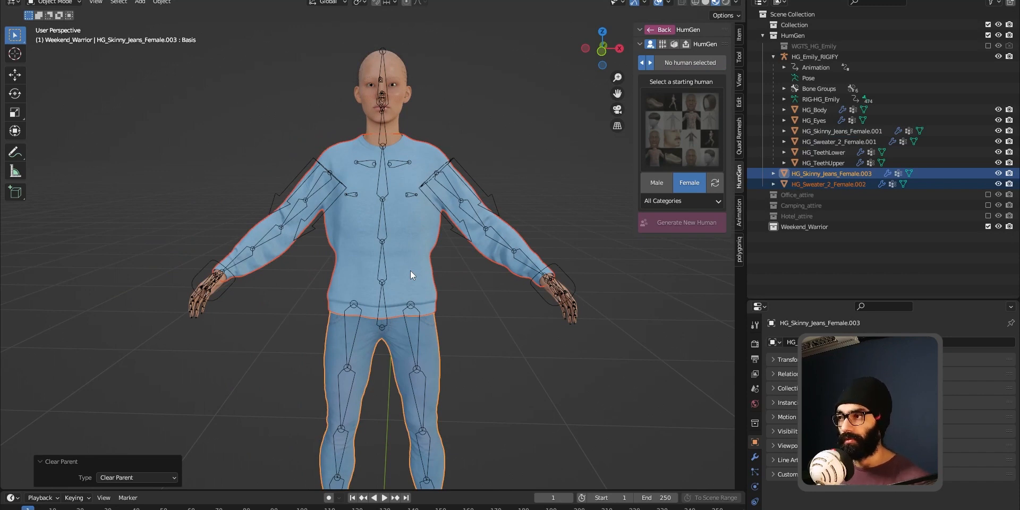
left_click_drag(823, 173, 810, 228)
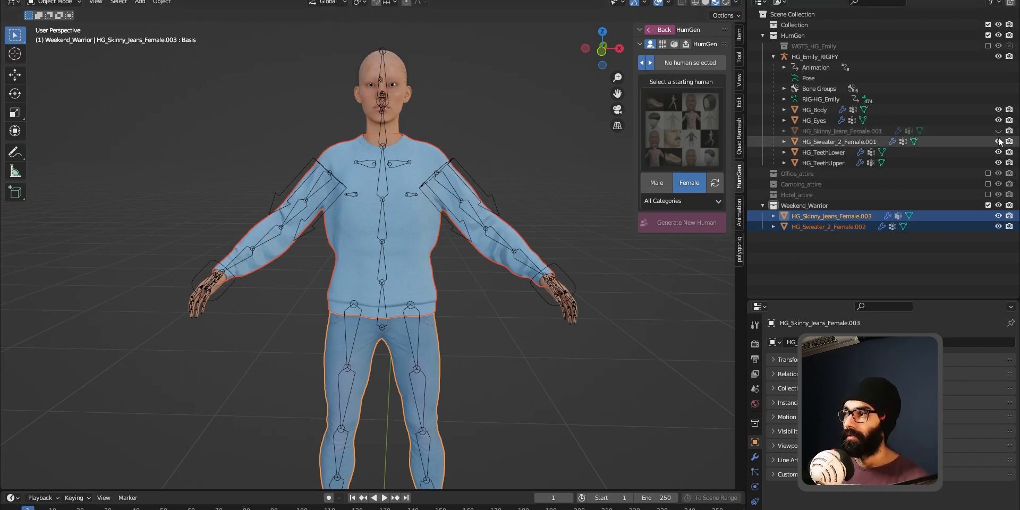
left_click(988, 205)
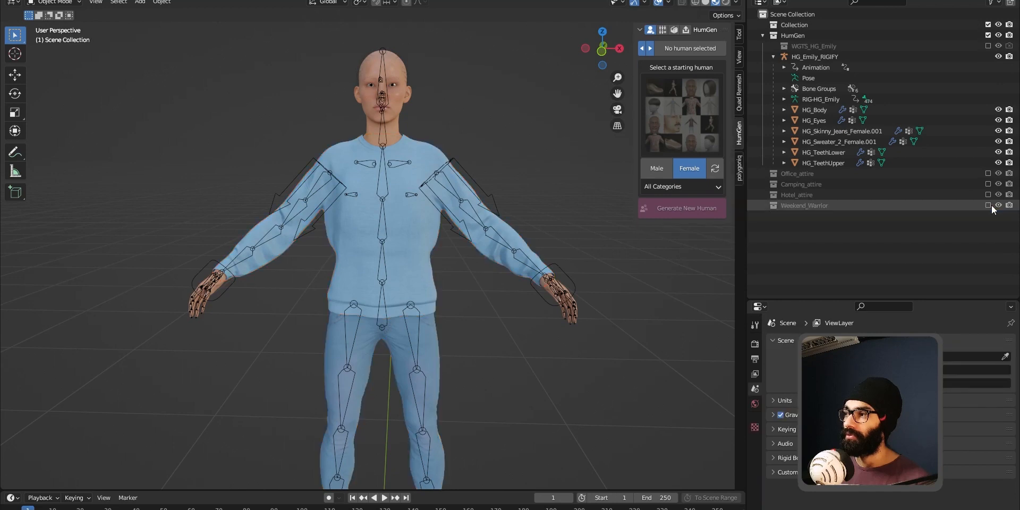
- Try moving the left hand's IK bone in Pose Mode, cancel the move and return to Object Mode
left_click(568, 279)
key("ctrl+Tab")
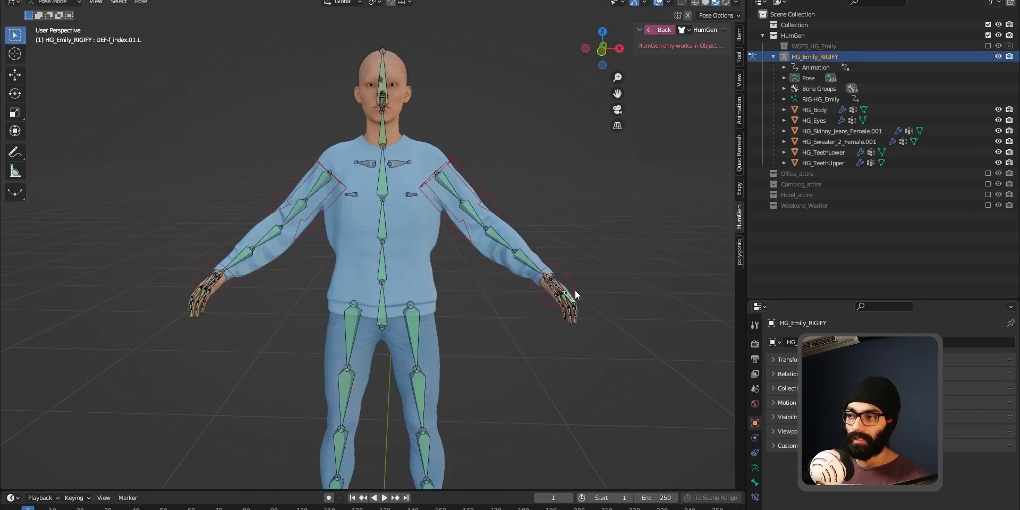
left_click(574, 289)
key("g")
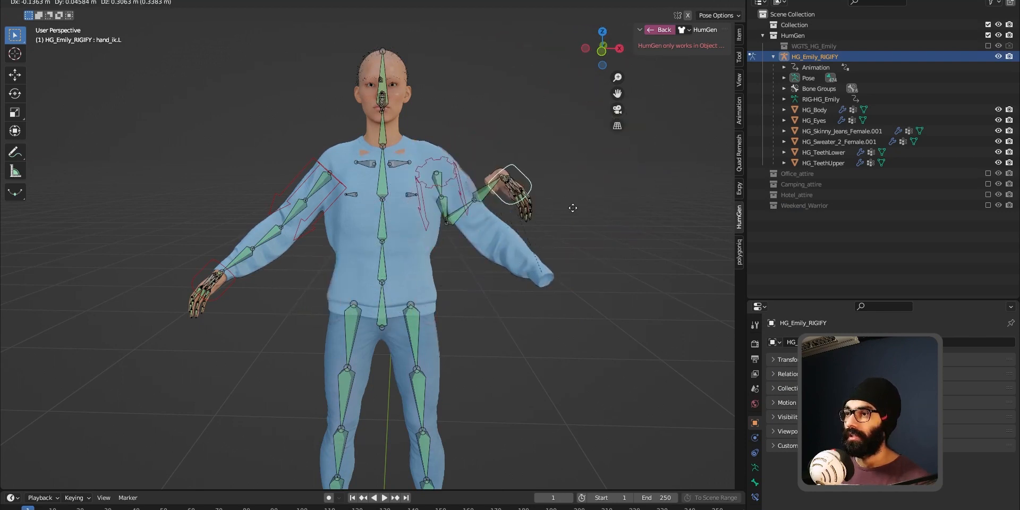
key("Escape")
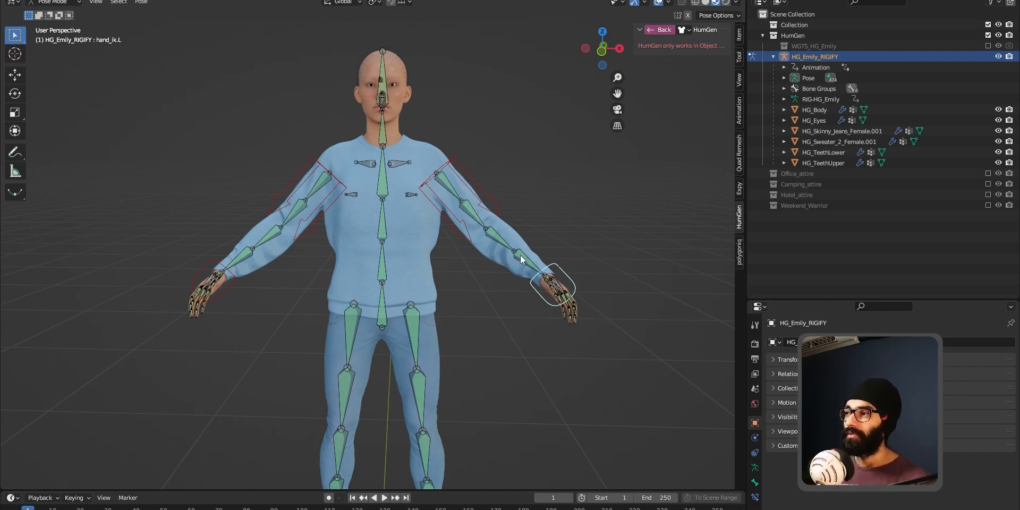
key("ctrl+Tab")
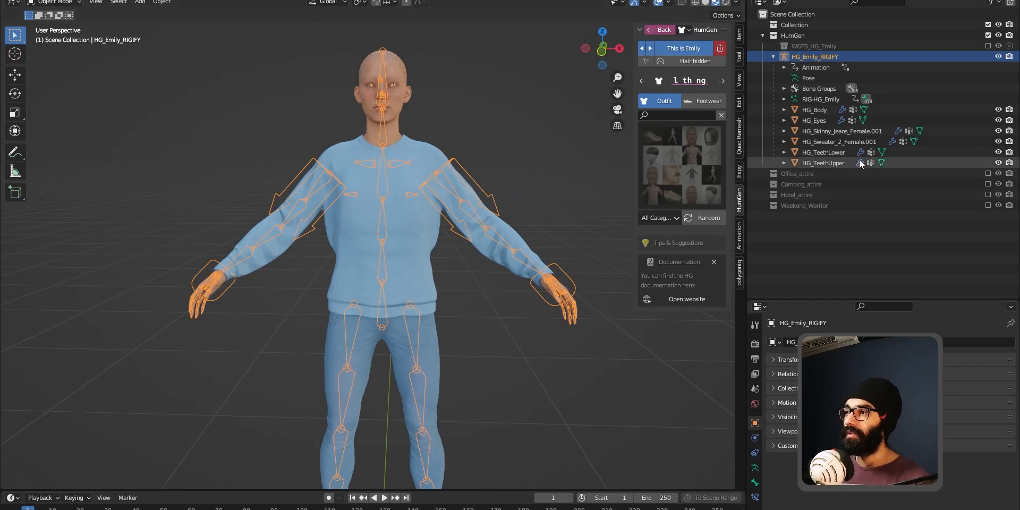
- Delete the original skinny jeans and sweater parented to the character's rig
left_click(863, 130)
left_click(862, 141, "ctrl")
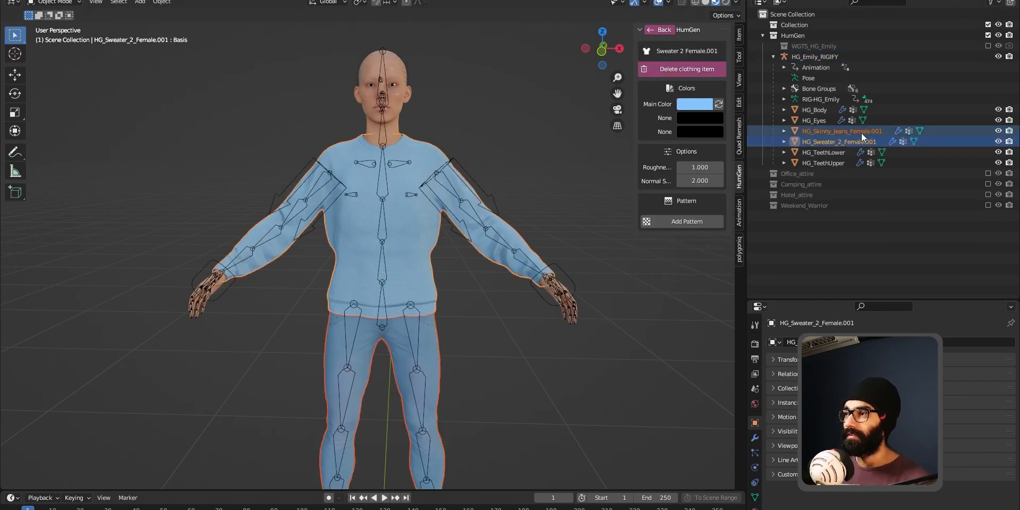
key("x")
left_click(605, 264)
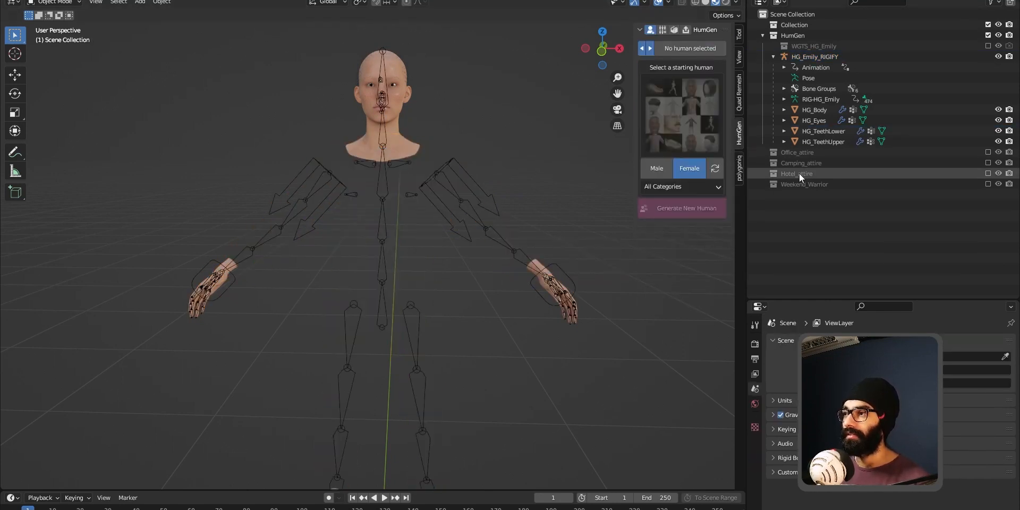
- Include the Weekend_Warrior collection in the view layer again and check its clothing objects on the body by selecting them
left_click(986, 184)
middle_click_drag(547, 233, 460, 265)
left_click(388, 136)
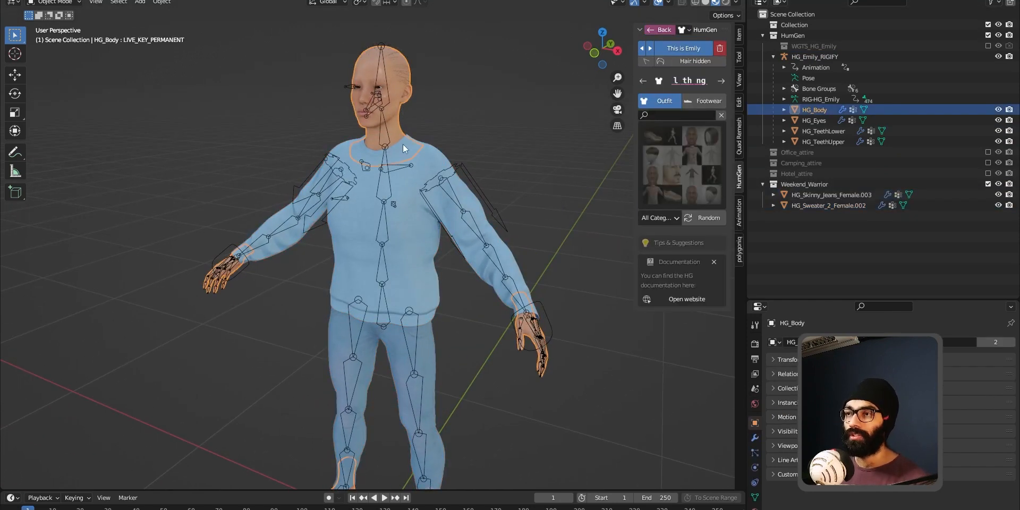
left_click(409, 196)
left_click(410, 340)
left_click(431, 277)
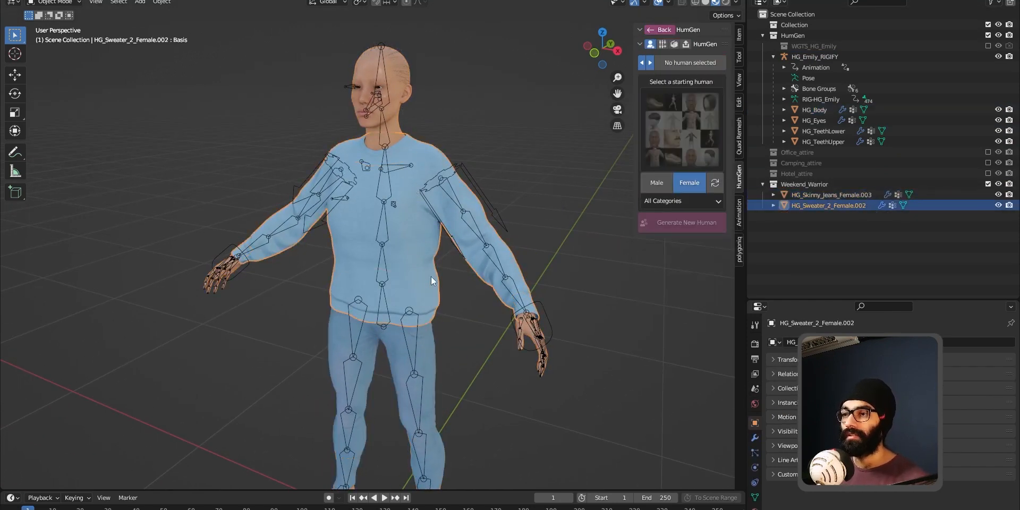
- Parent the sweater copy in Weekend_Warrior to the character's rig using Armature Deform With Empty Groups
middle_click_drag(463, 158, 399, 218)
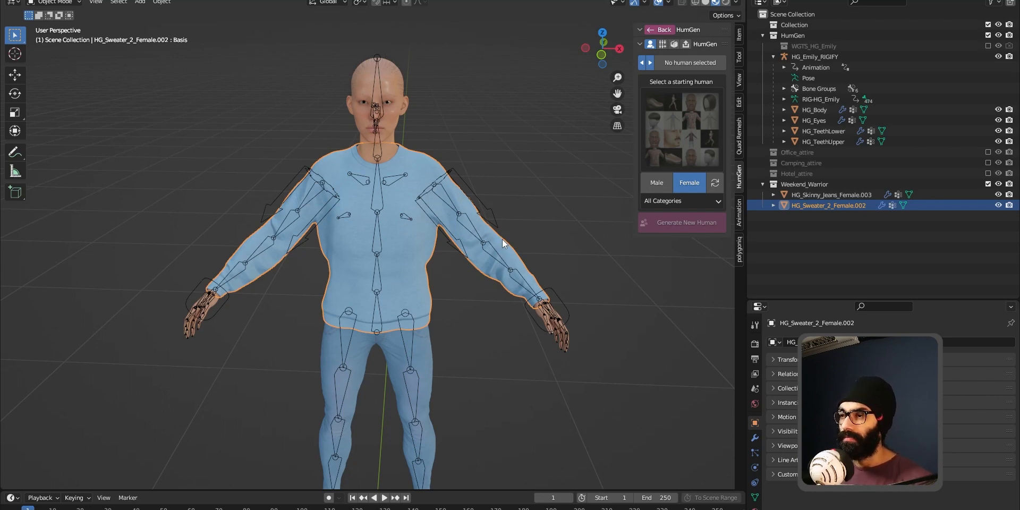
middle_click_drag(502, 239, 469, 267)
left_click(512, 323)
left_click(398, 308)
mouse_move(416, 274)
middle_mouse_down()
mouse_move(418, 251)
mouse_move(444, 250)
mouse_move(419, 264)
middle_mouse_up()
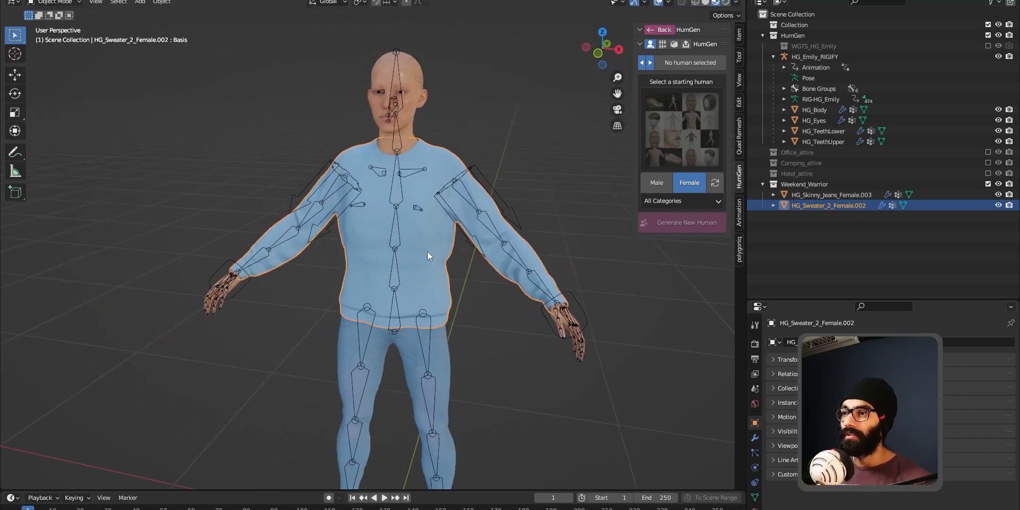
left_click(504, 199, "shift")
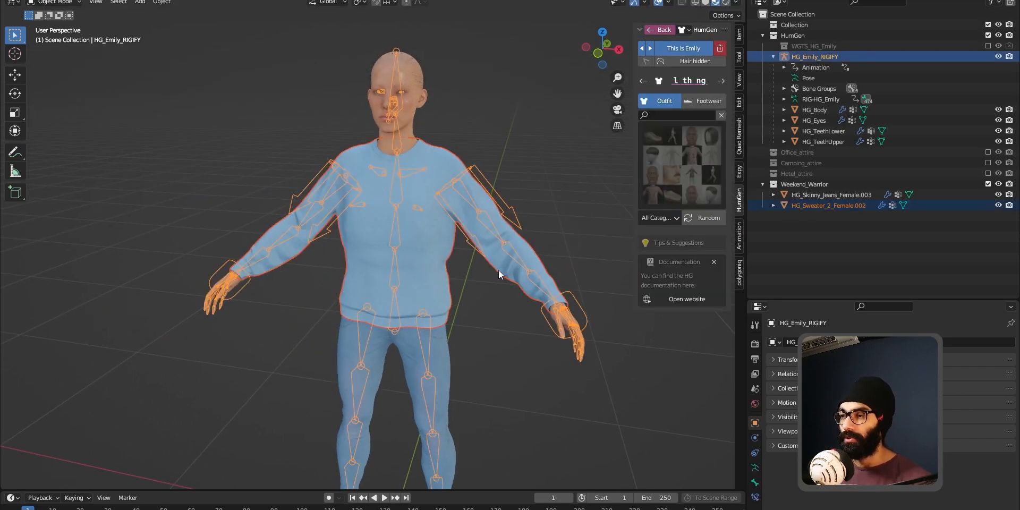
key("ctrl+p")
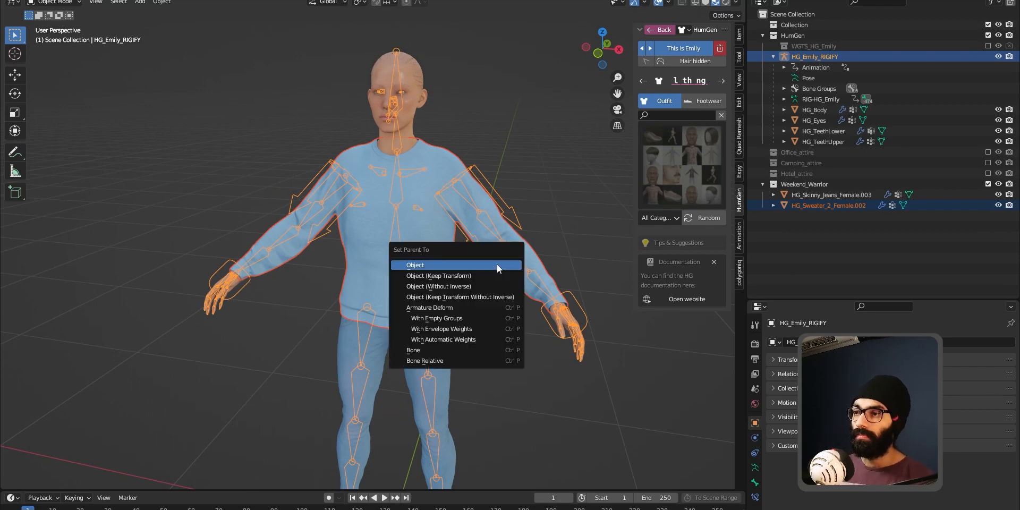
left_click(477, 318)
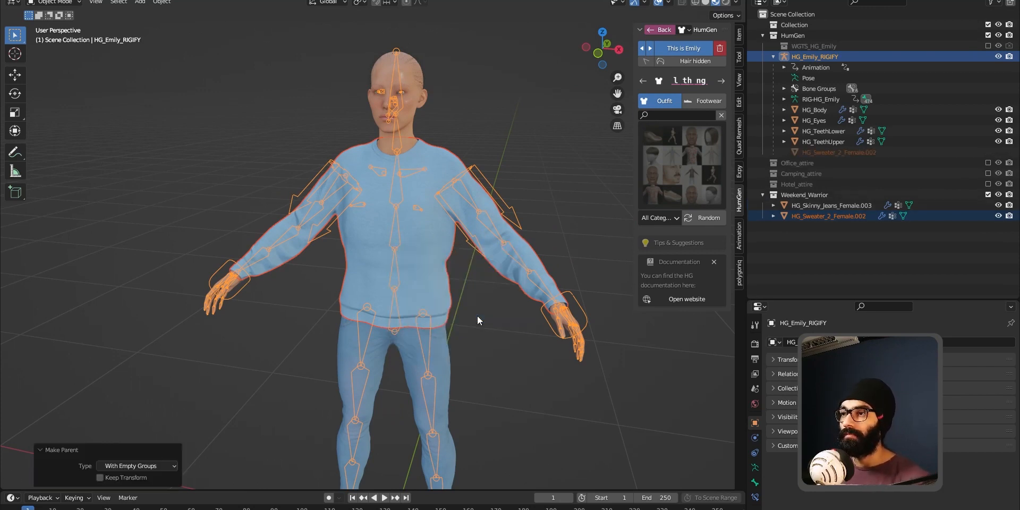
left_click(488, 381)
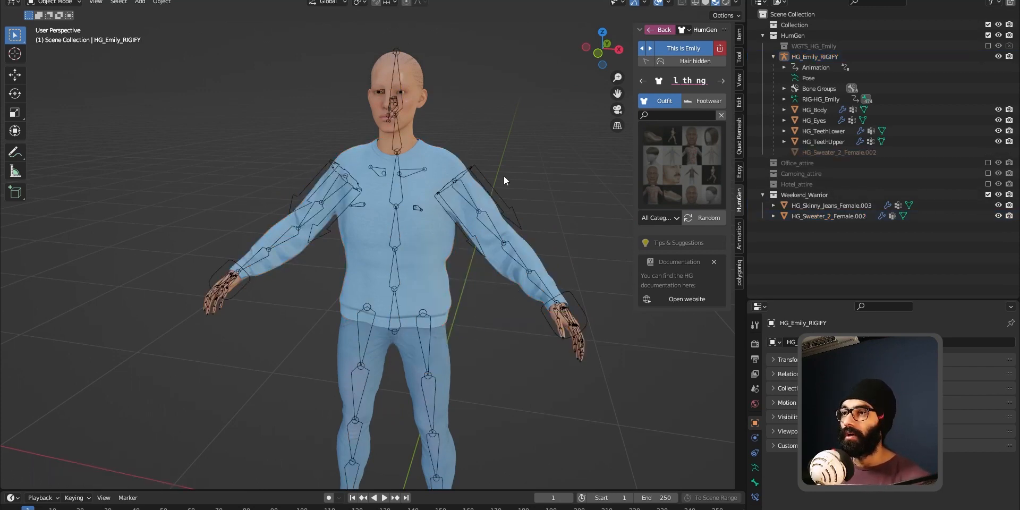
- Transfer the body's weights to the sweater in Weight Paint mode, setting the source layers selection to By Name
left_click(424, 157)
left_click(412, 105)
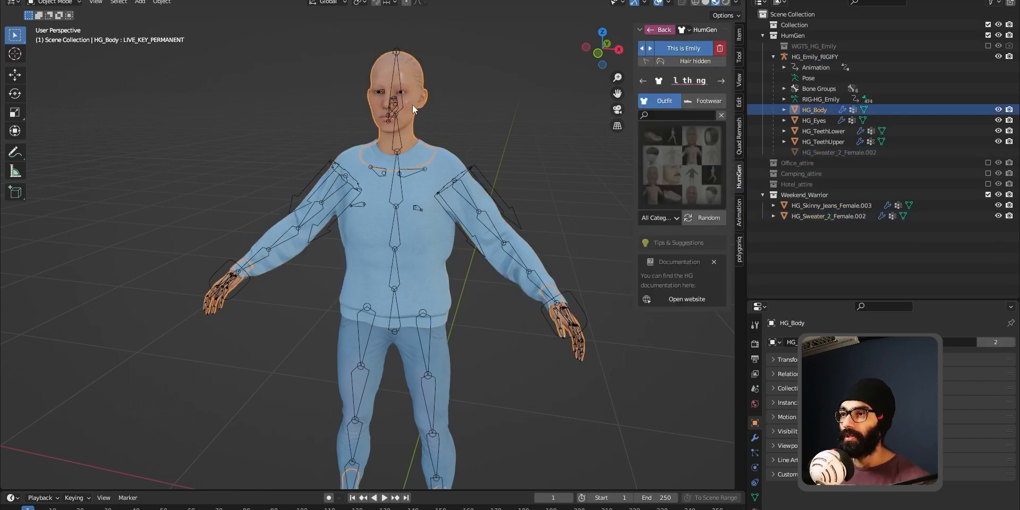
left_click(426, 180)
key("ctrl+Tab")
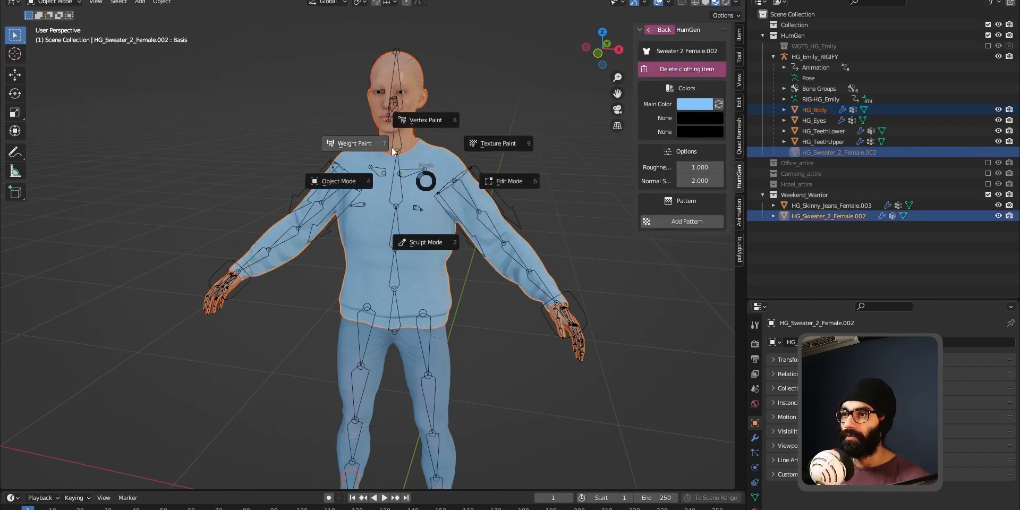
left_click(392, 148)
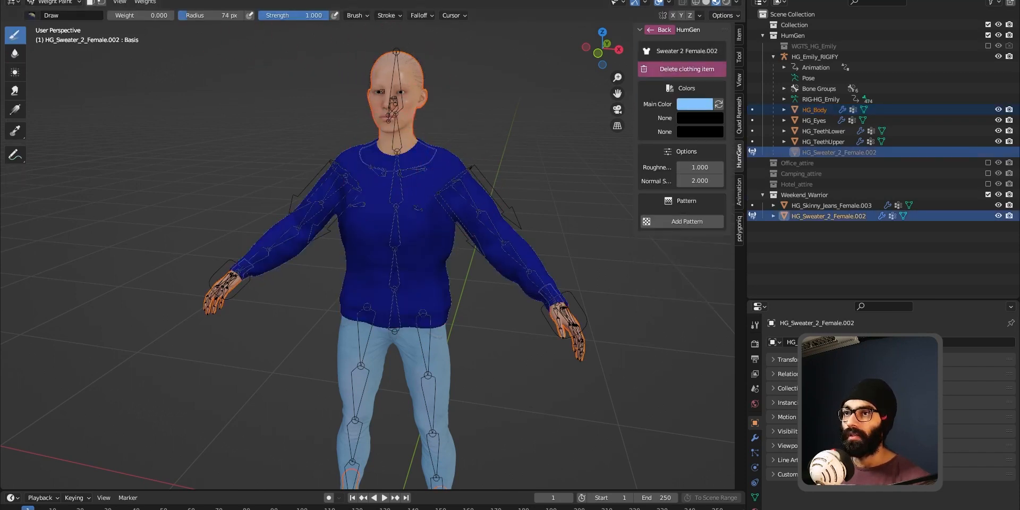
left_click(145, 2)
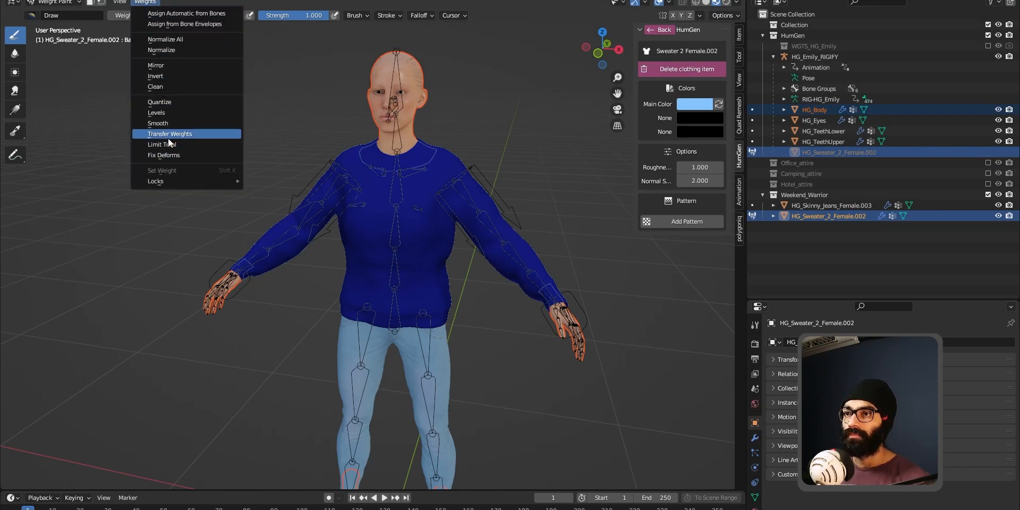
left_click(213, 134)
left_click(120, 443)
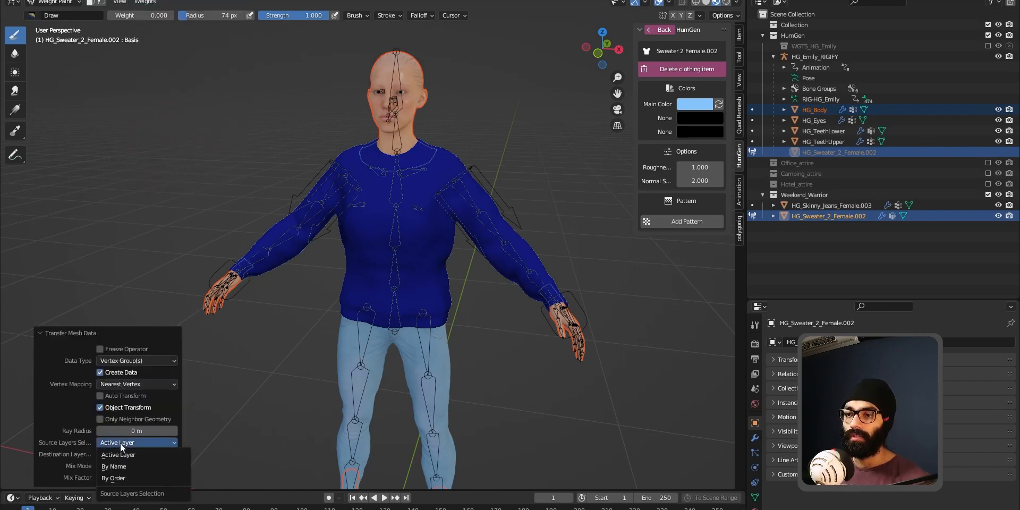
left_click(123, 466)
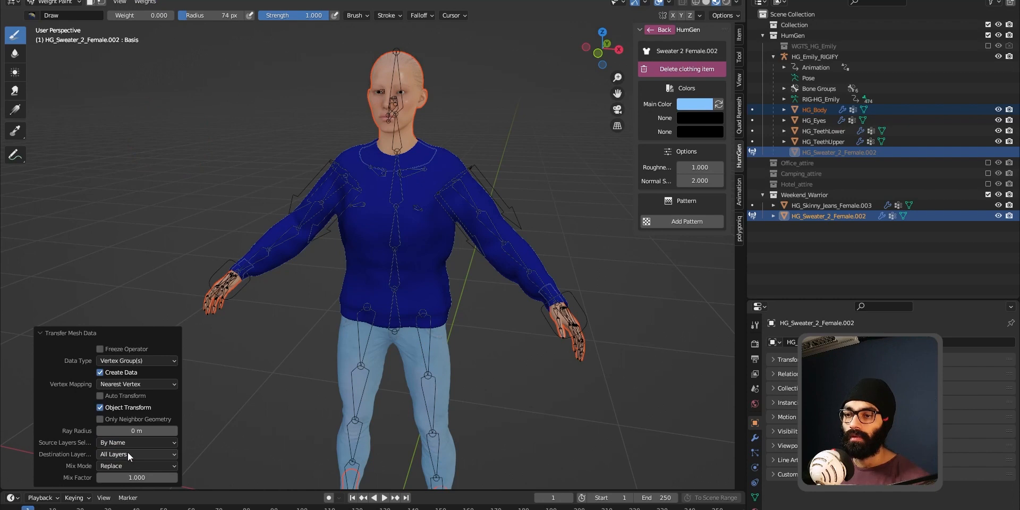
- Put the rig in Pose Mode and raise the left hand's IK bone by about 0.40 m to test the sweater's deformation
key("ctrl+Tab")
left_click(491, 229)
key("ctrl+Tab")
left_click(502, 303)
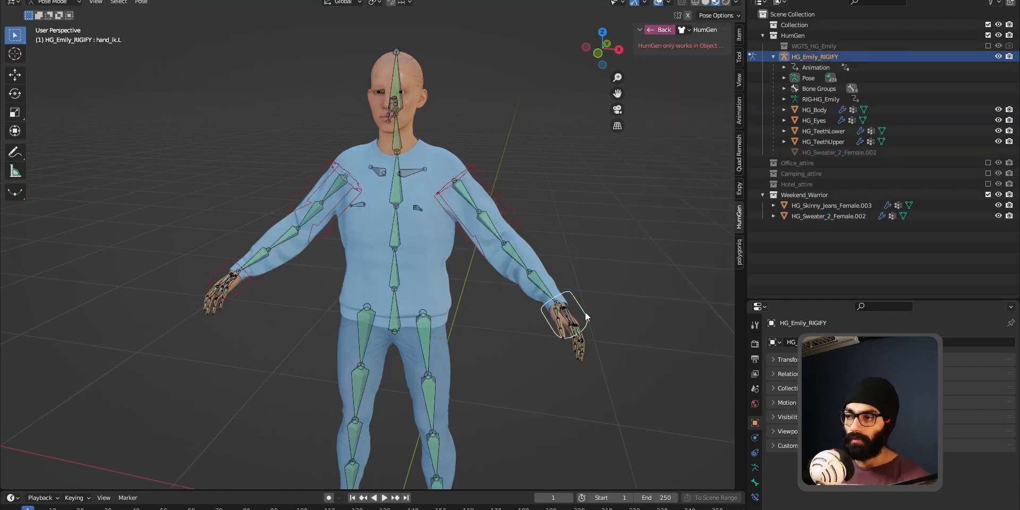
key("g")
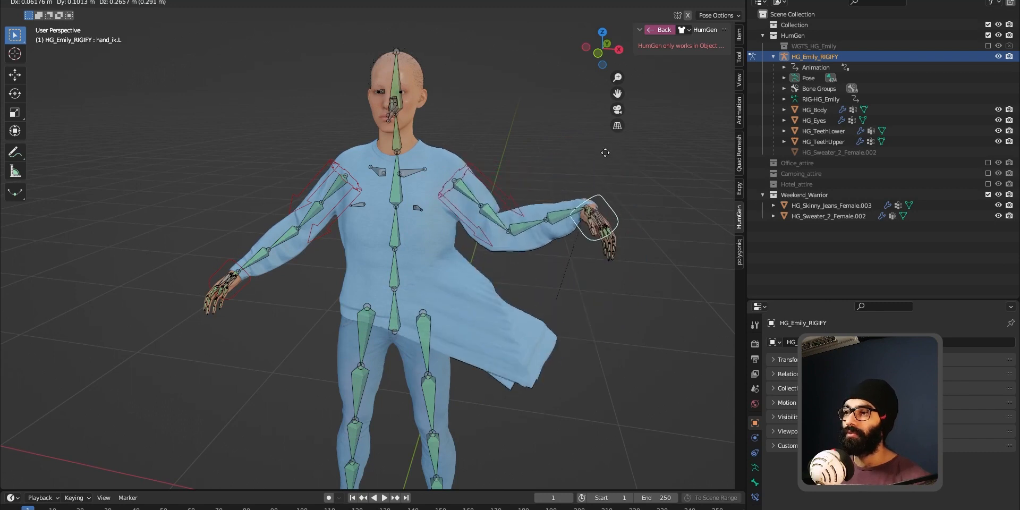
left_click(603, 101)
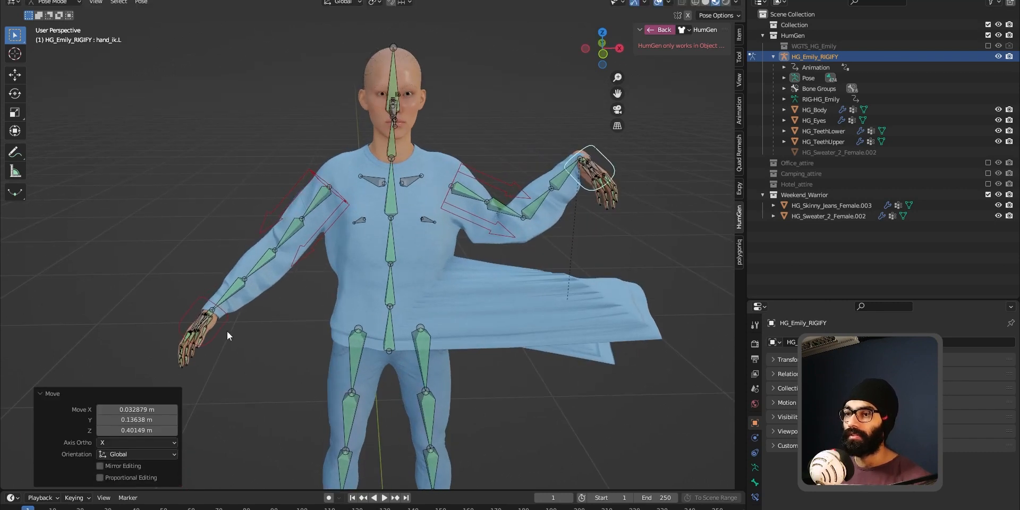
- Raise the right hand's IK bone by about 0.41 m and examine how the sweater deforms around the torso
left_click(219, 336)
key("g")
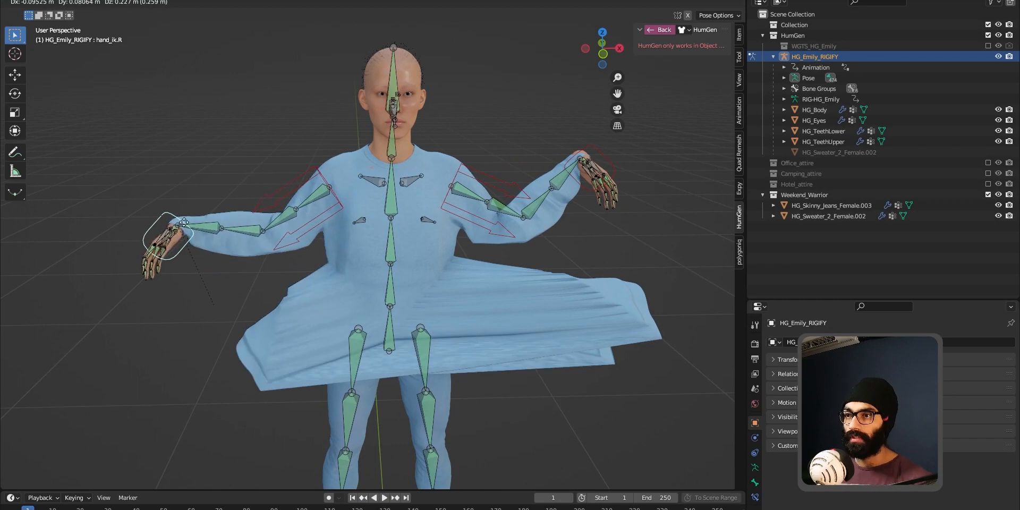
left_click(161, 171)
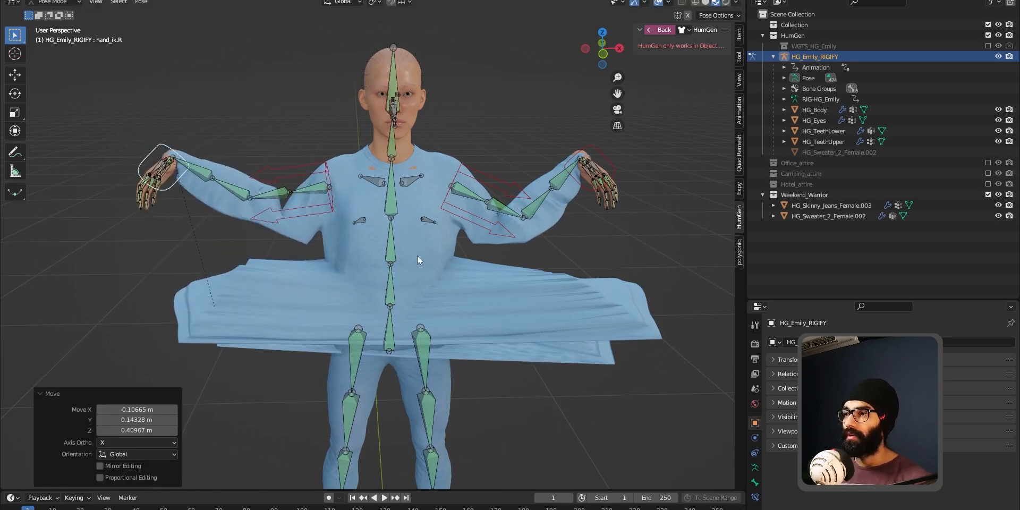
middle_click_drag(417, 257, 373, 230)
middle_click_drag(421, 259, 393, 273, "shift")
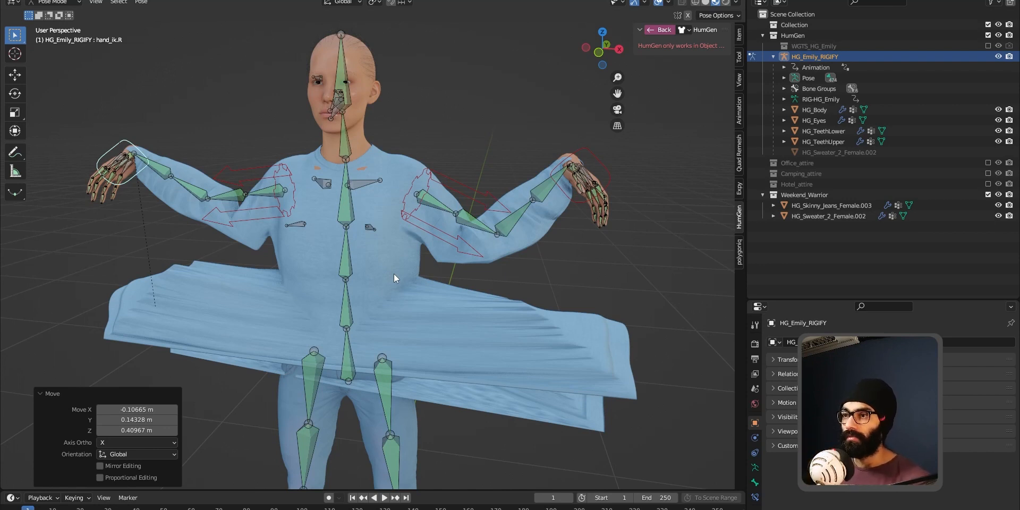
middle_click_drag(394, 274, 399, 260, "shift")
- Try opening the sweater in Weight Paint mode with the rig selected, and return to Object Mode
key("ctrl+Tab")
left_click(285, 262)
left_click(352, 250)
left_click(386, 339)
middle_click_drag(419, 245, 410, 228)
left_click(403, 234)
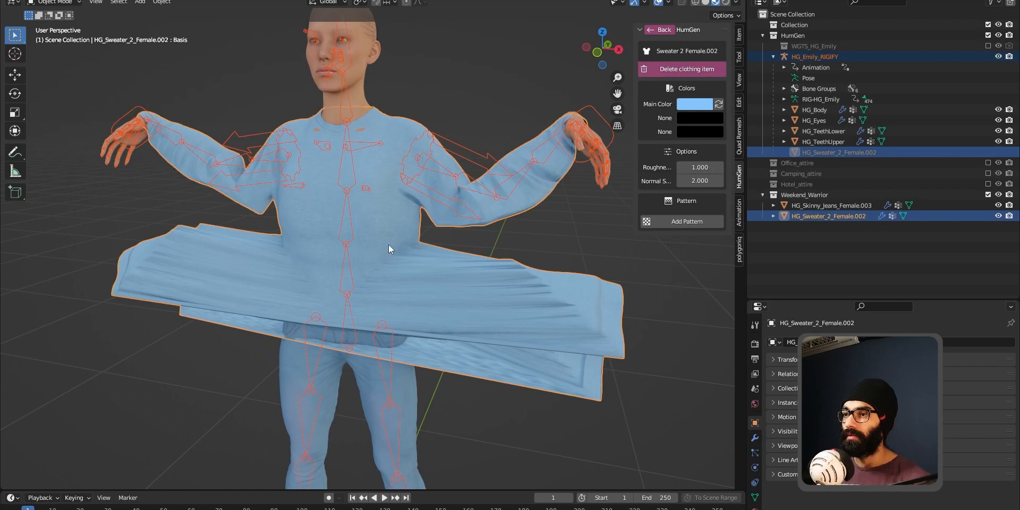
key("ctrl+Tab")
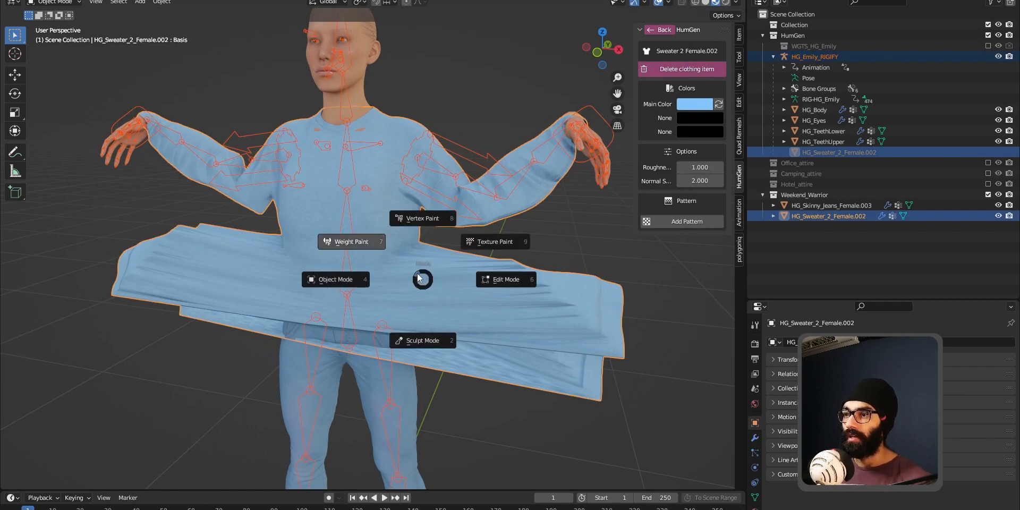
left_click(367, 244)
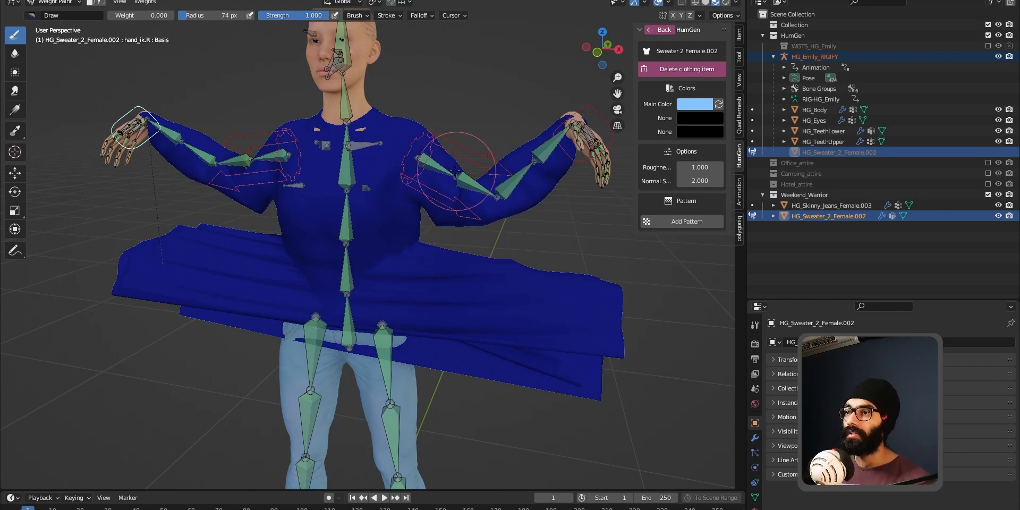
key("ctrl+Tab")
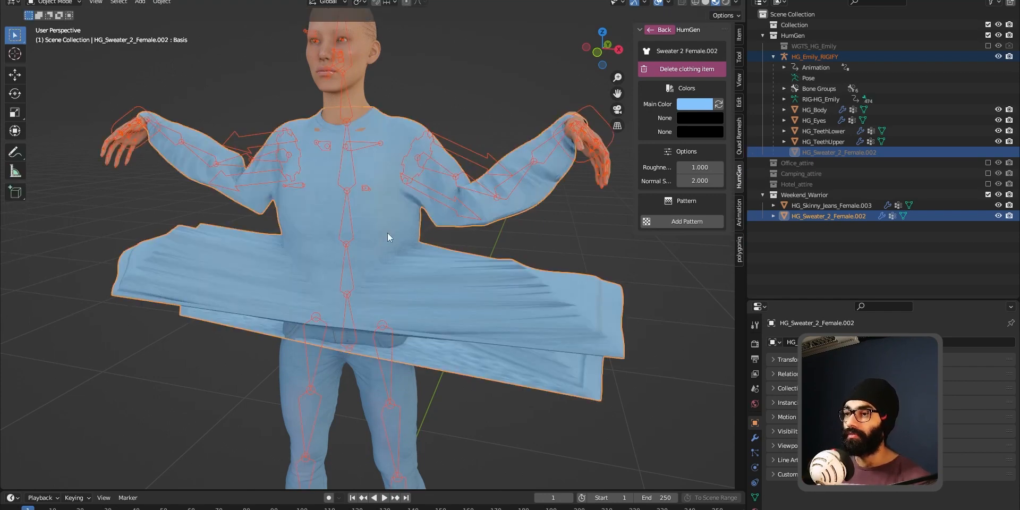
- Select only the character's rig, enter Pose Mode and open the armature's skeleton layer settings
left_click(355, 174)
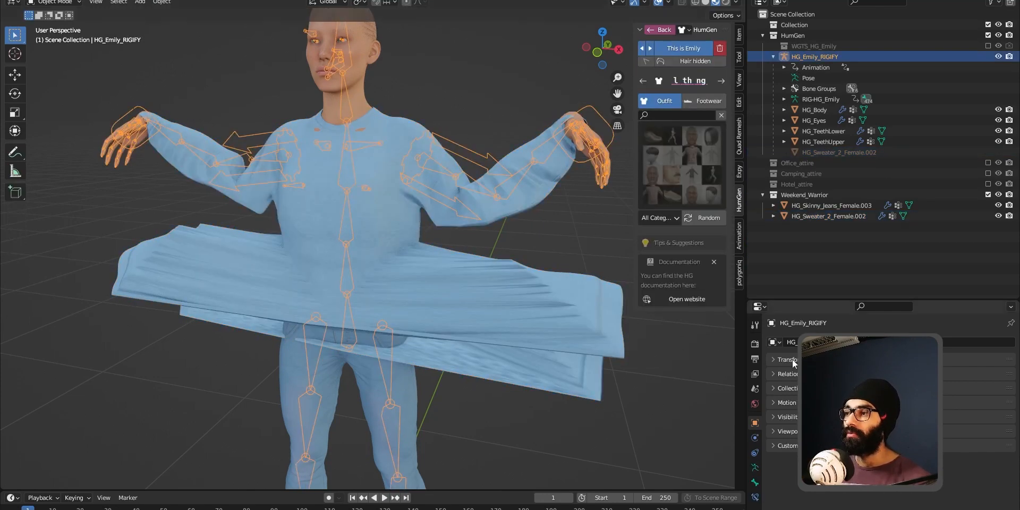
left_click(755, 483)
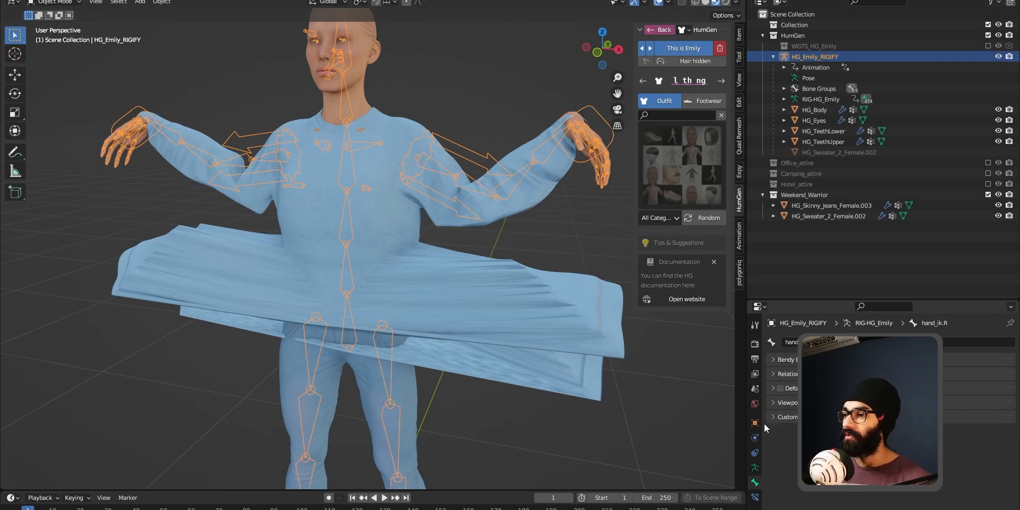
left_click(754, 497)
key("ctrl+Tab")
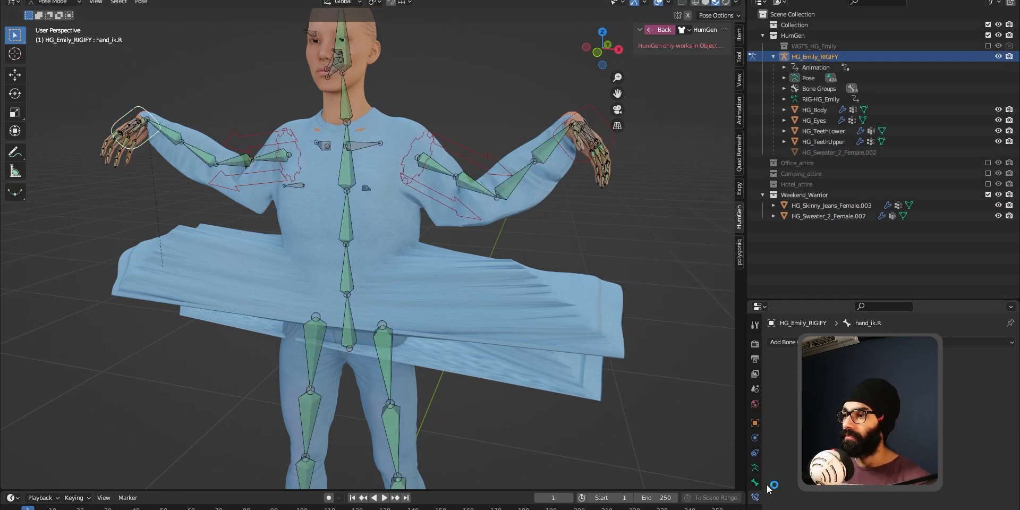
left_click(754, 468)
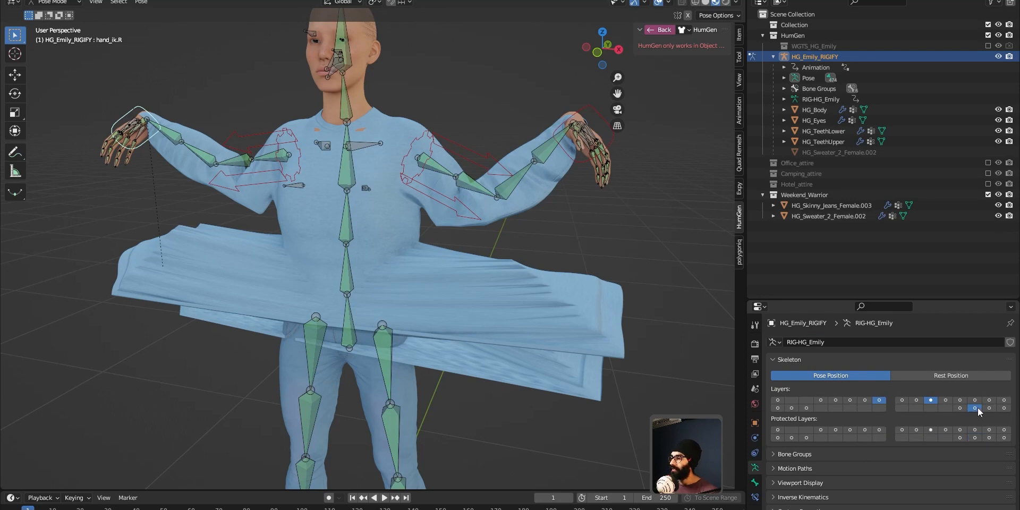
- Go through the armature's bone layers one by one and leave only the deform bone layer visible
left_click(851, 401)
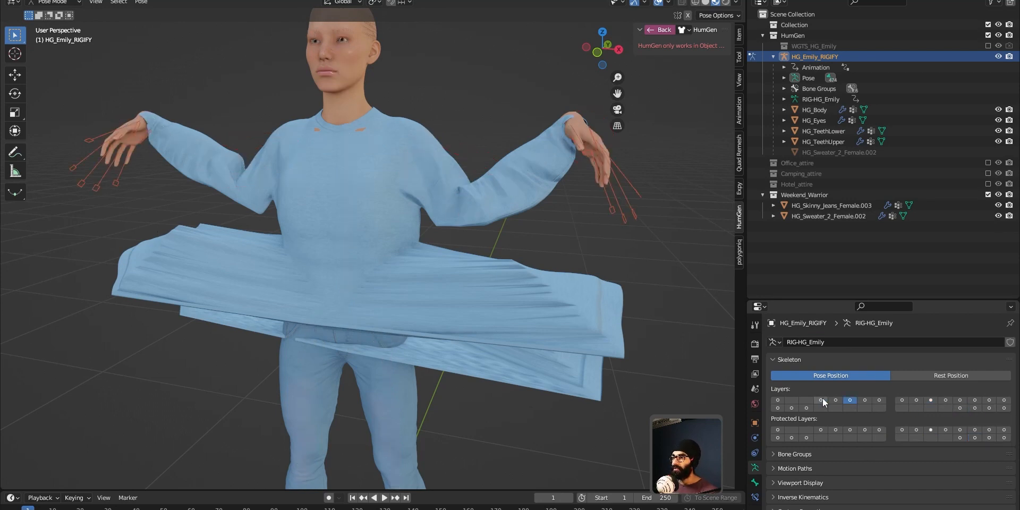
left_click(778, 408)
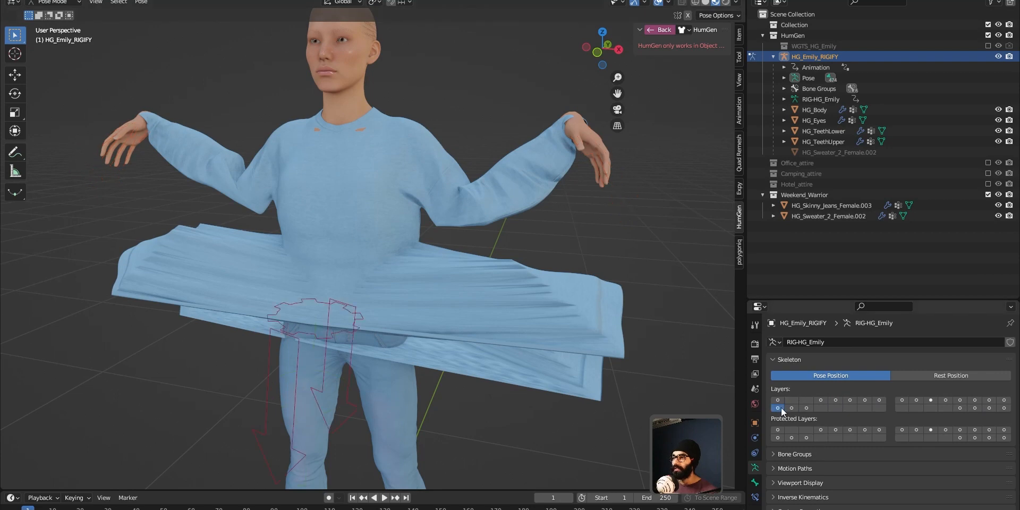
left_click(806, 408)
left_click(821, 401)
left_click(836, 401)
left_click(820, 400)
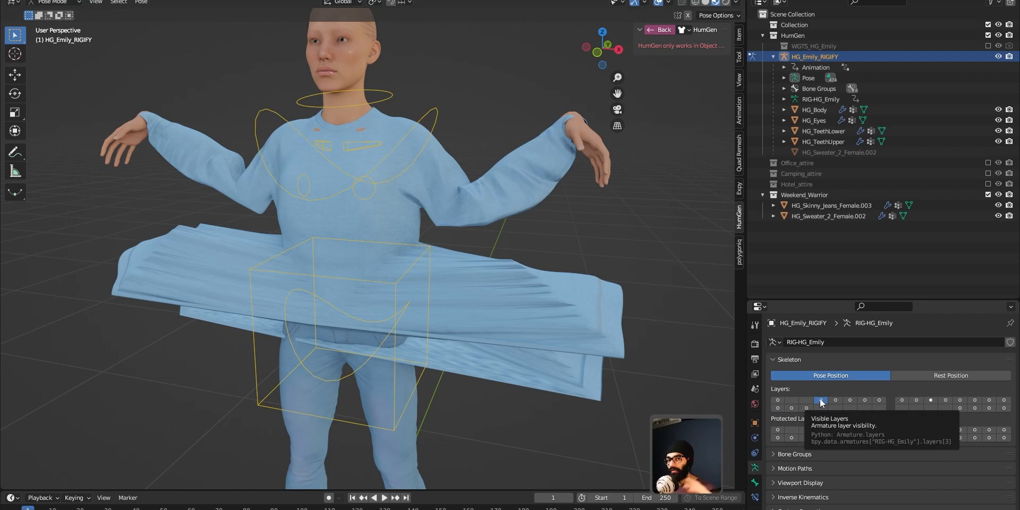
left_click(902, 400)
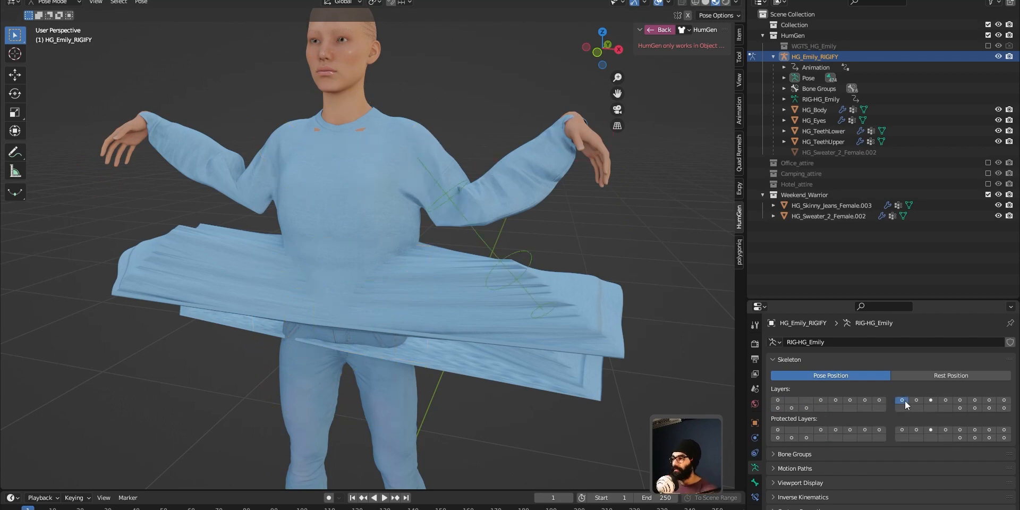
left_click(946, 401)
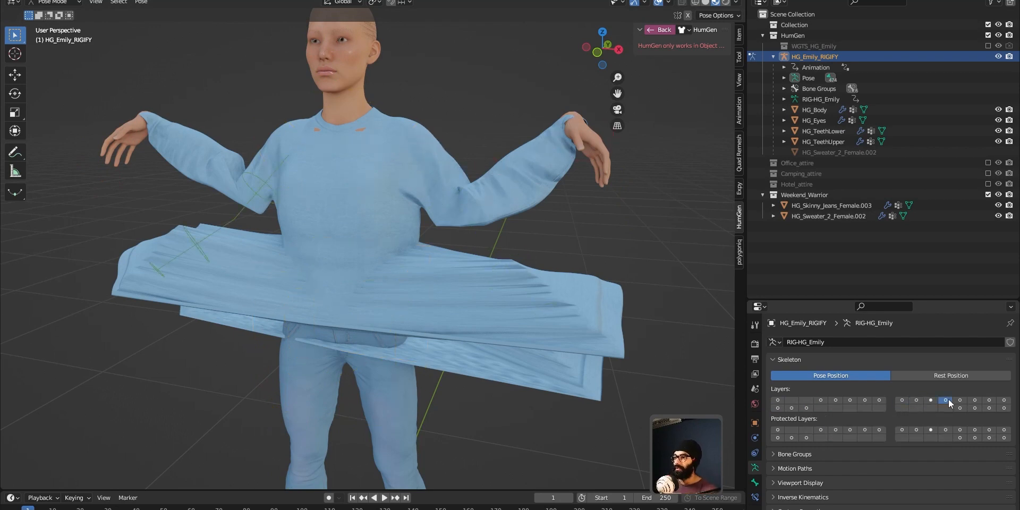
left_click(974, 408)
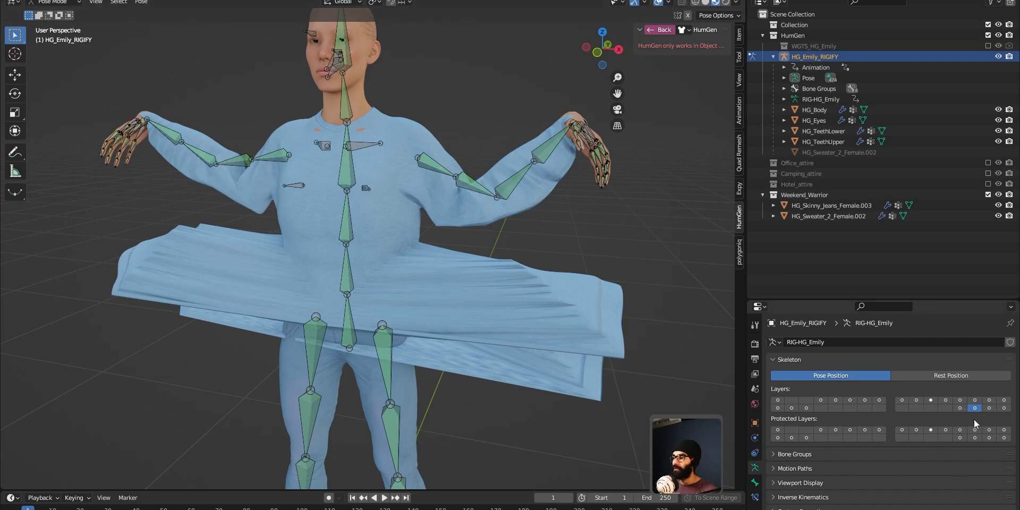
- Return to Object Mode, select the rig and then the sweater, and enter Weight Paint mode on the sweater
key("Tab")
key("Tab")
left_click(414, 242)
left_click(502, 237)
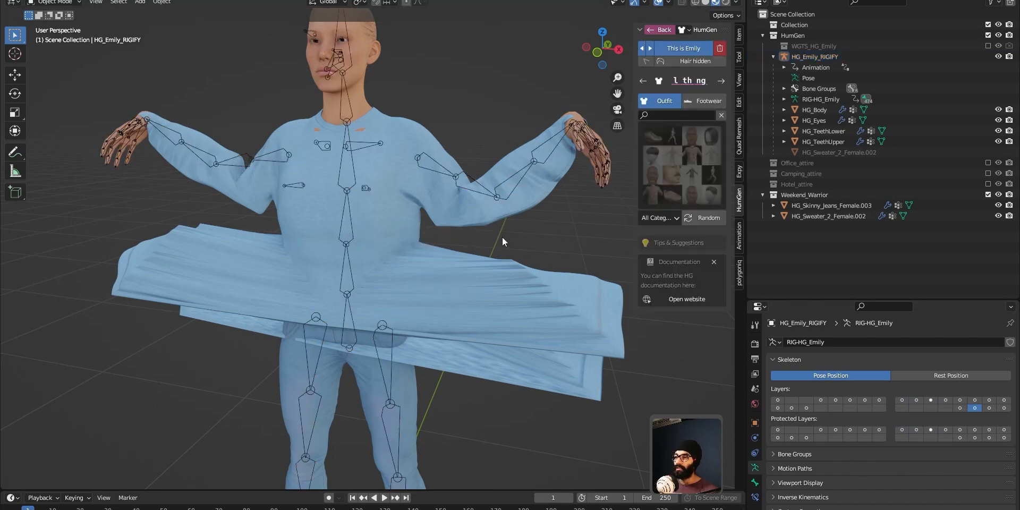
left_click(468, 173)
left_click(397, 225, "shift")
key("Tab")
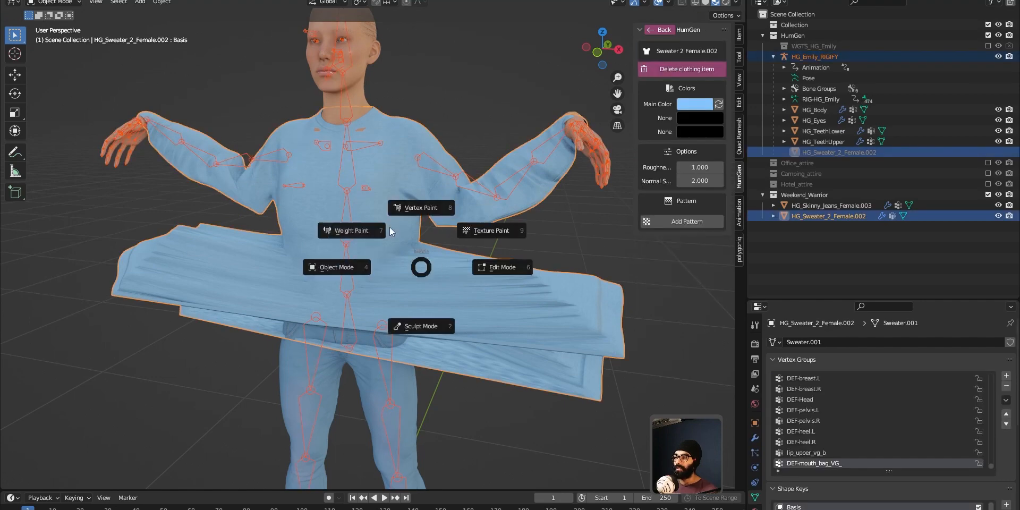
left_click(363, 239)
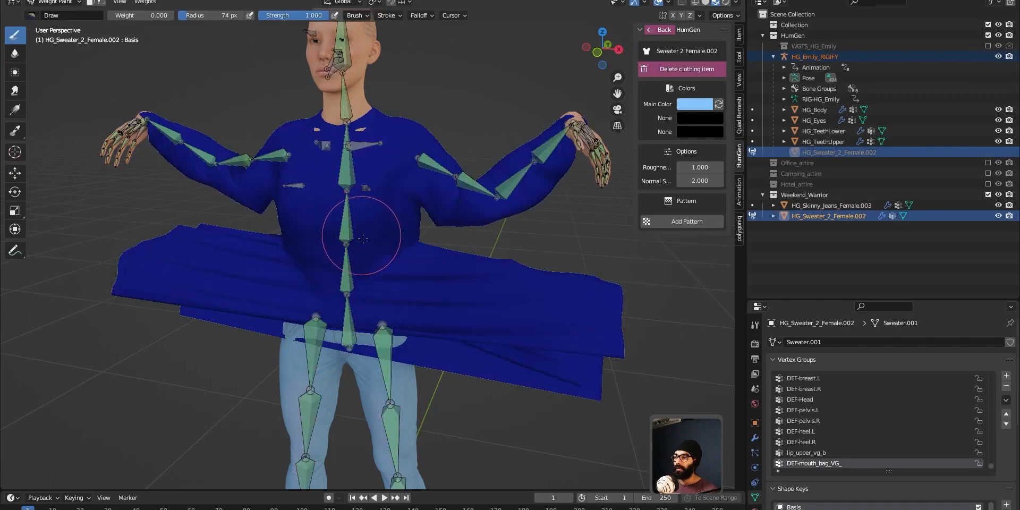
- Go through the left upper-arm bones' weights on the sweater and make DEF-forearm.L the active bone
left_click(435, 166, "ctrl")
mouse_move(460, 199)
middle_mouse_down()
mouse_move(531, 180)
mouse_move(419, 159)
mouse_move(490, 226)
mouse_move(277, 140)
mouse_move(340, 267)
middle_mouse_up()
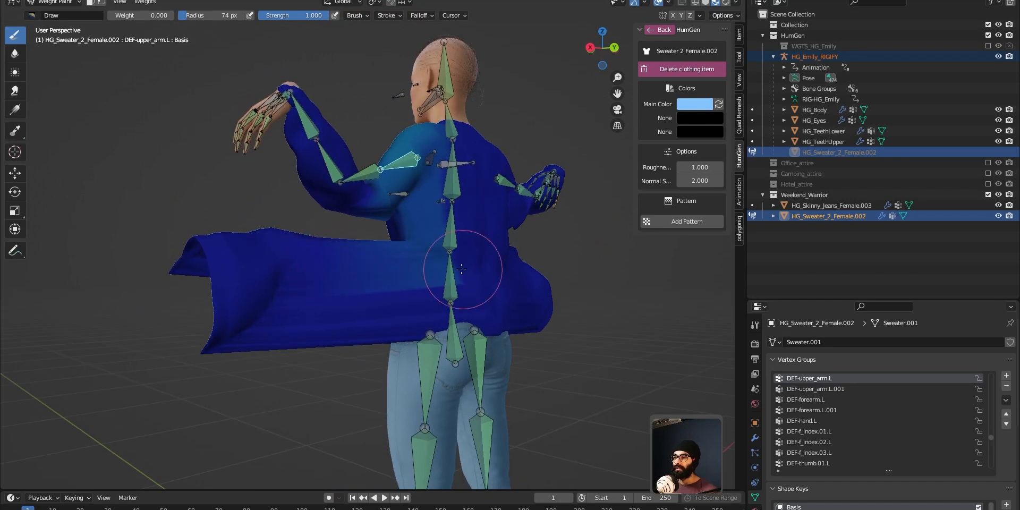
middle_click_drag(435, 267, 392, 178)
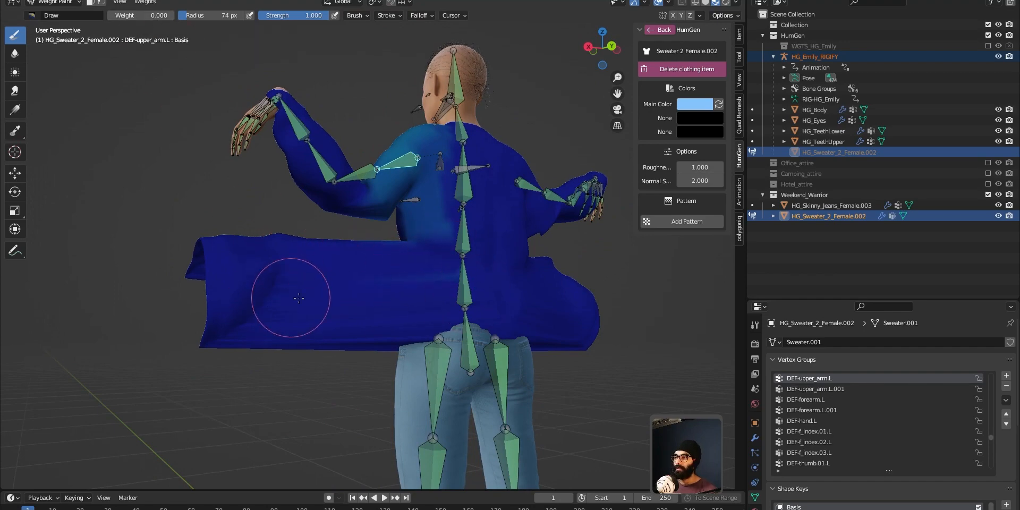
middle_click_drag(487, 227, 256, 298)
middle_click_drag(251, 249, 500, 199)
left_click(479, 185, "ctrl")
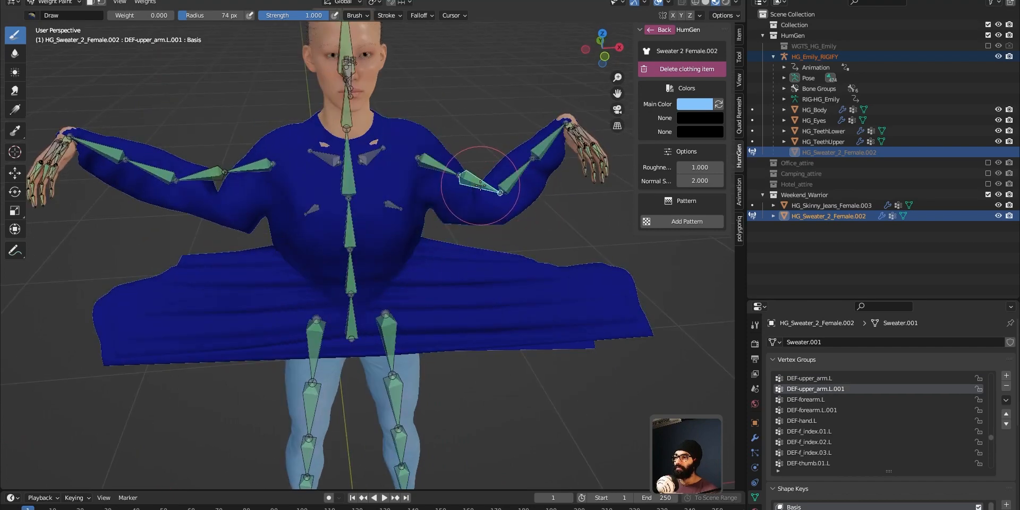
left_click(518, 172, "ctrl")
- Enlarge the brush radius to 105 px and paint weight 0 over the left side of the sweater's stretched hem
mouse_move(541, 237)
middle_mouse_down()
mouse_move(287, 166)
mouse_move(318, 201)
mouse_move(371, 318)
middle_mouse_up()
key("f")
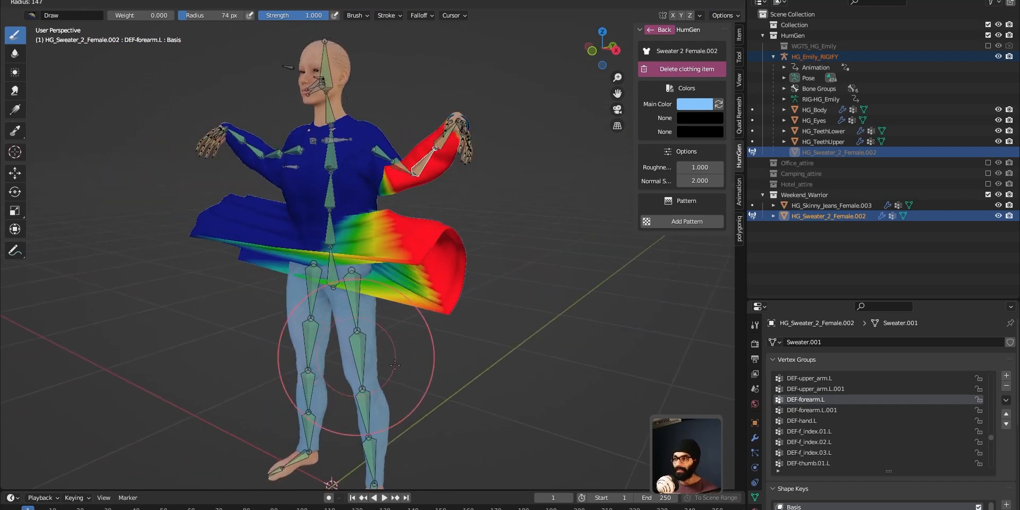
left_click(457, 352)
middle_click_drag(449, 354, 439, 359)
left_click_drag(444, 302, 415, 318)
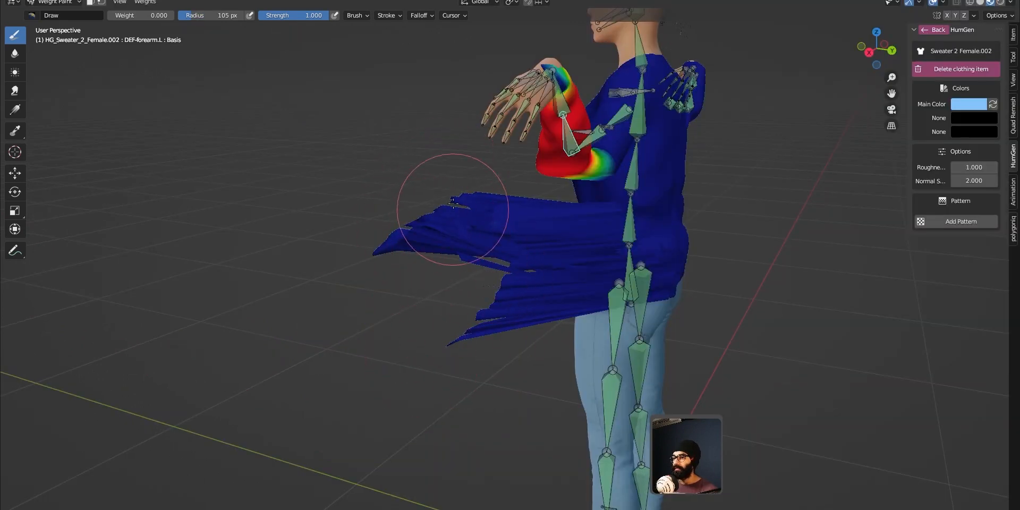
mouse_move(452, 202)
left_mouse_down()
mouse_move(387, 263)
mouse_move(421, 186)
mouse_move(462, 182)
mouse_move(469, 212)
mouse_move(444, 185)
mouse_move(558, 212)
mouse_move(586, 197)
left_mouse_up()
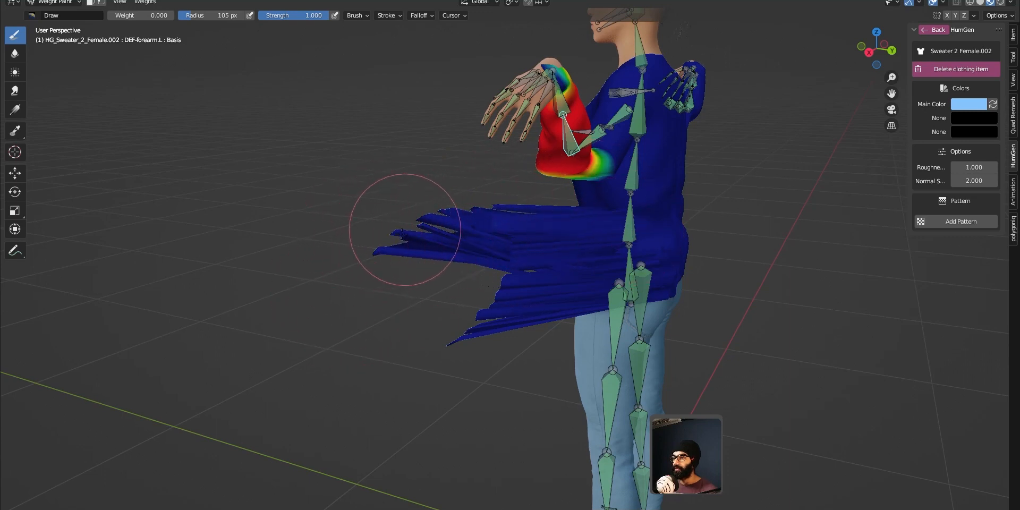
- Paint weight 0 over the stretched strands left at the hem's left side, working from several angles
middle_click_drag(375, 224, 410, 292)
middle_click_drag(485, 302, 475, 327)
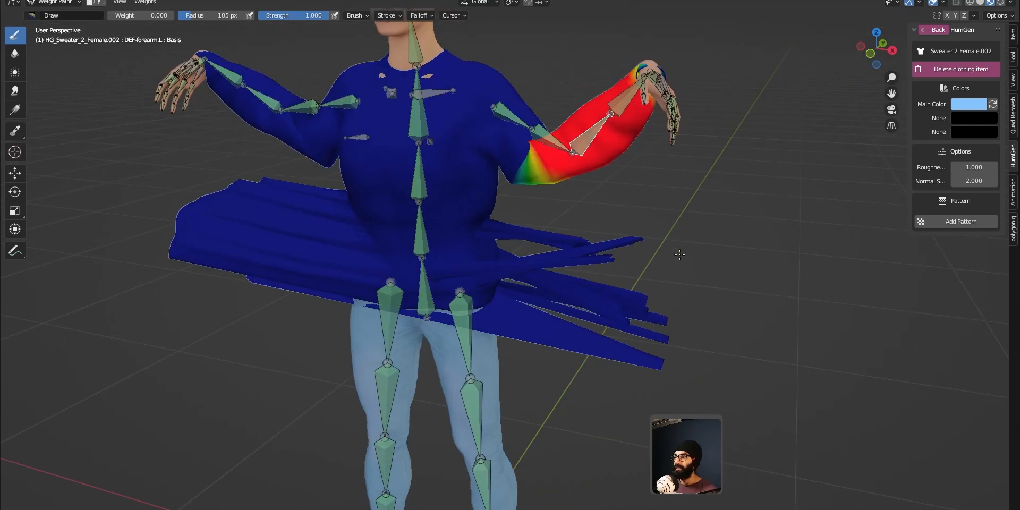
mouse_move(680, 256)
left_mouse_down()
mouse_move(595, 253)
mouse_move(592, 231)
mouse_move(603, 220)
mouse_move(618, 264)
mouse_move(602, 267)
left_mouse_up()
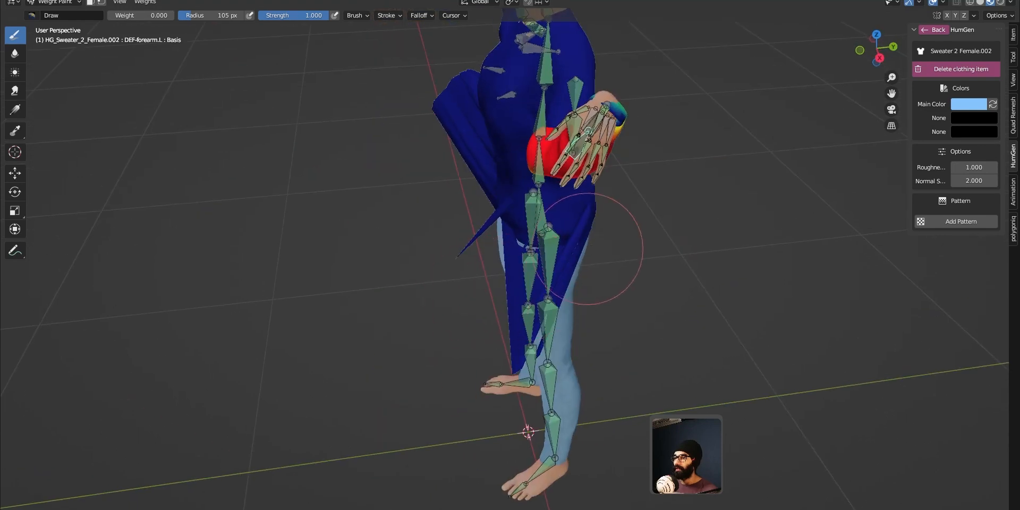
left_click_drag(531, 249, 539, 223)
mouse_move(565, 333)
middle_mouse_down()
mouse_move(600, 282)
mouse_move(635, 276)
middle_mouse_up()
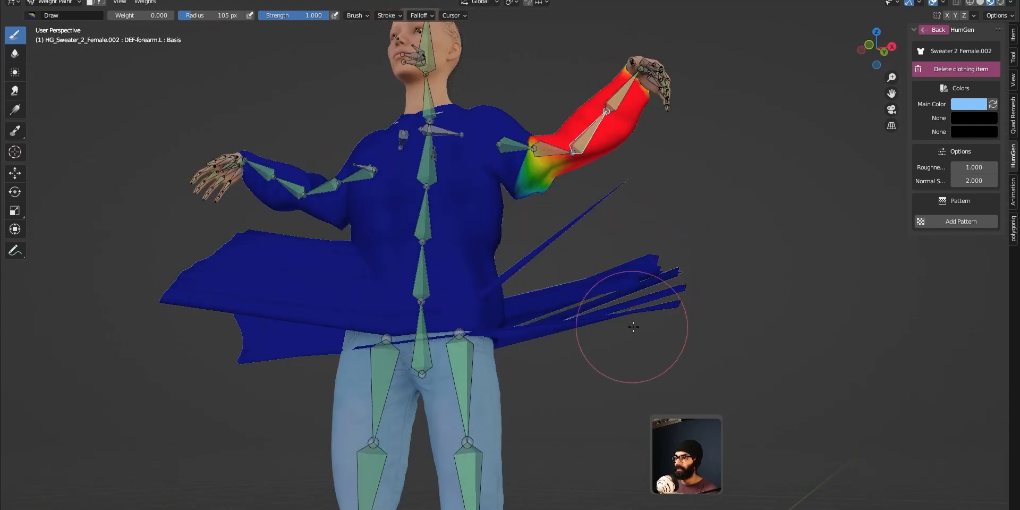
left_click_drag(622, 187, 580, 273)
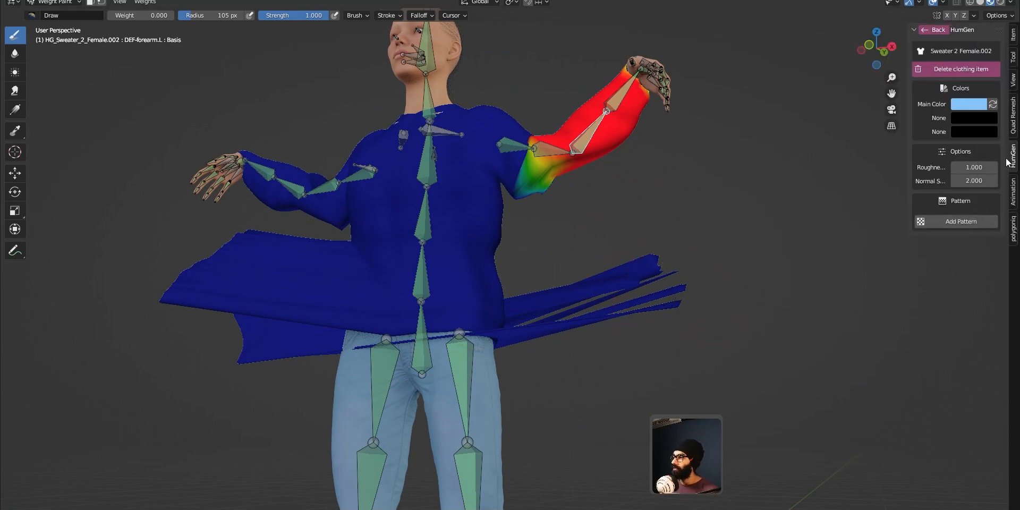
- Show the Draw brush's settings and erase the last stray left forearm weights from the sweater's hem
left_click(1013, 84)
left_click(1013, 57)
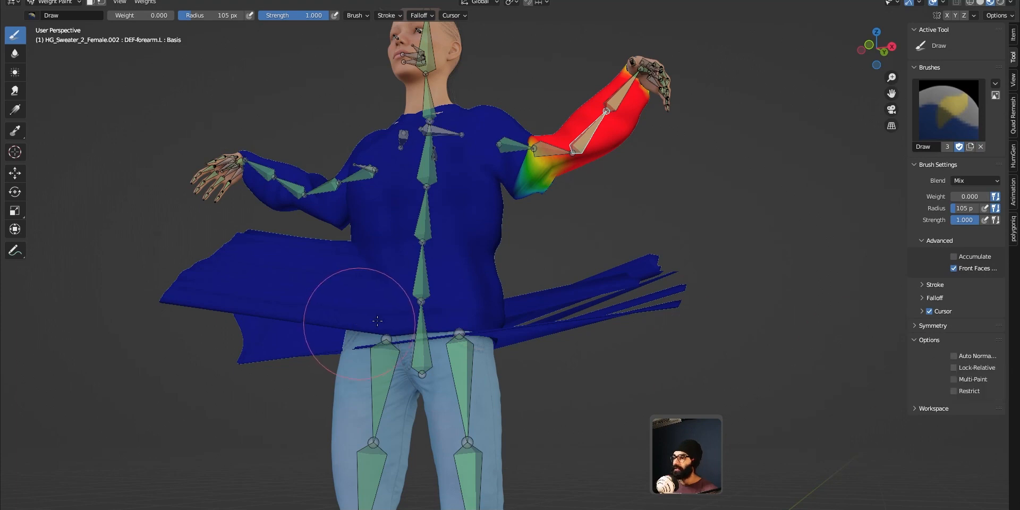
mouse_move(632, 301)
middle_mouse_down()
mouse_move(530, 341)
mouse_move(586, 281)
middle_mouse_up()
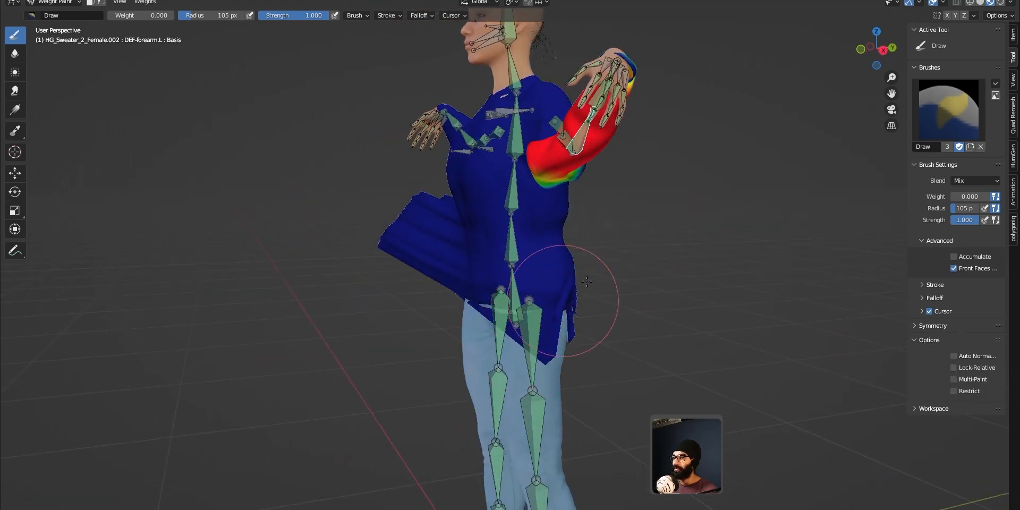
middle_click_drag(563, 321, 473, 371)
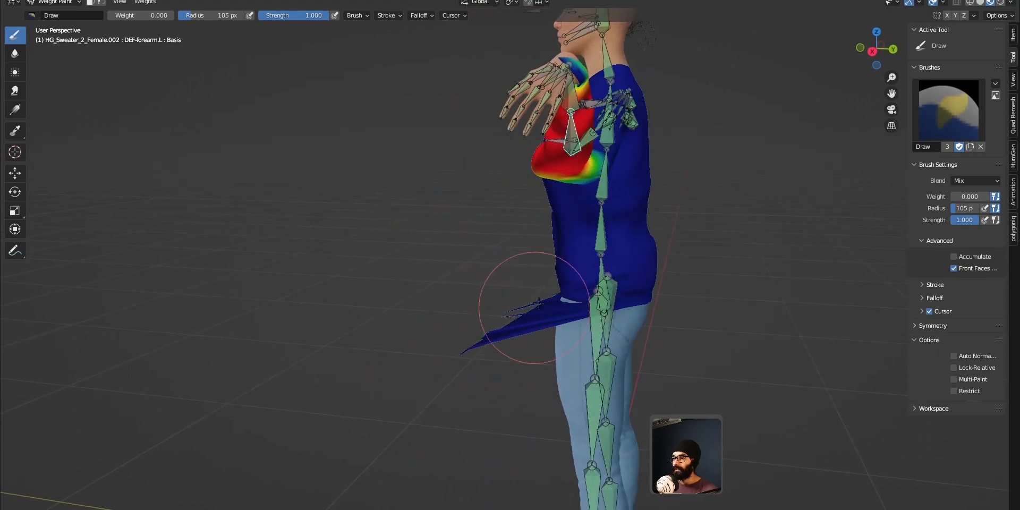
mouse_move(519, 291)
middle_mouse_down()
mouse_move(580, 326)
mouse_move(604, 306)
middle_mouse_up()
middle_click_drag(561, 361, 581, 313)
middle_click_drag(636, 294, 489, 266)
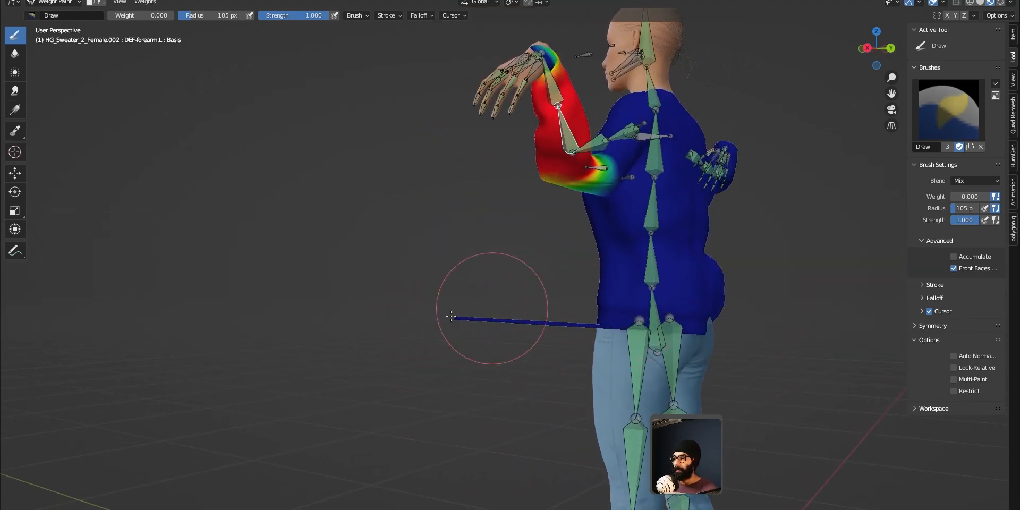
mouse_move(573, 324)
middle_mouse_down()
mouse_move(643, 331)
mouse_move(573, 334)
mouse_move(617, 332)
middle_mouse_up()
mouse_move(616, 332)
middle_mouse_down()
mouse_move(651, 328)
mouse_move(621, 340)
middle_mouse_up()
mouse_move(611, 154)
middle_mouse_down()
mouse_move(602, 185)
mouse_move(611, 200)
mouse_move(576, 249)
middle_mouse_up()
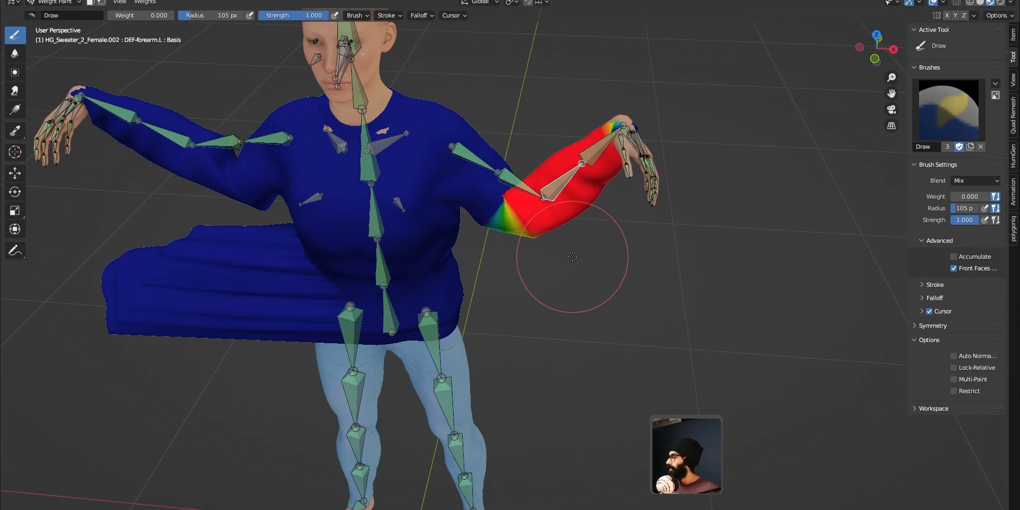
- Check the sweater's left side, select DEF-forearm.L.001, leave Weight Paint mode and put the rig in Pose Mode
middle_click_drag(572, 257, 400, 222)
mouse_move(619, 193)
middle_mouse_down()
mouse_move(620, 136)
mouse_move(536, 212)
mouse_move(594, 275)
mouse_move(541, 252)
middle_mouse_up()
left_click(597, 138, "ctrl")
scroll(573, 259, "down", 2)
key("ctrl+Tab")
left_click(451, 261)
key("ctrl+Tab")
left_click(581, 270)
key("ctrl+Tab")
left_click(416, 217)
left_click(592, 171)
key("ctrl+Tab")
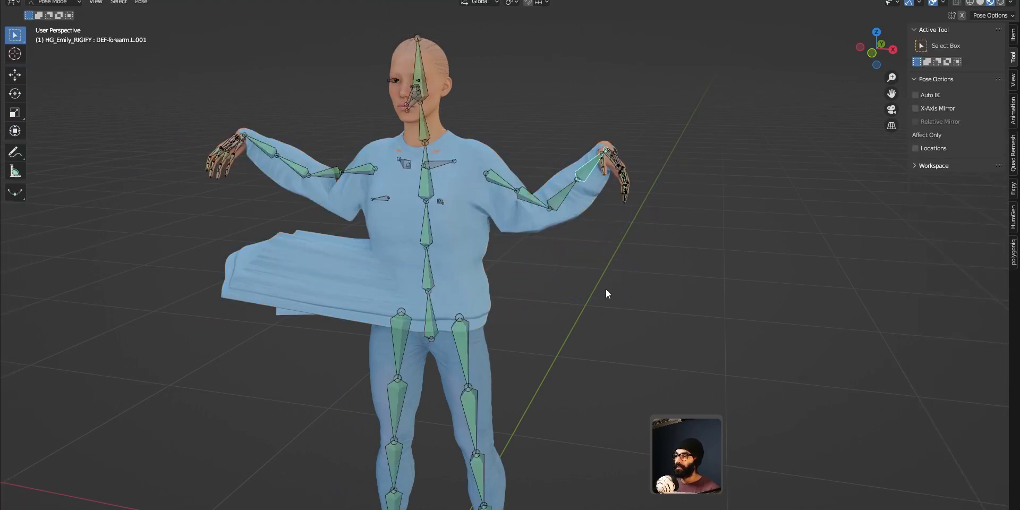
- Show the left arm's IK control layer alongside the deform bones and move the left hand IK control to test the sleeve
key("ctrl+space")
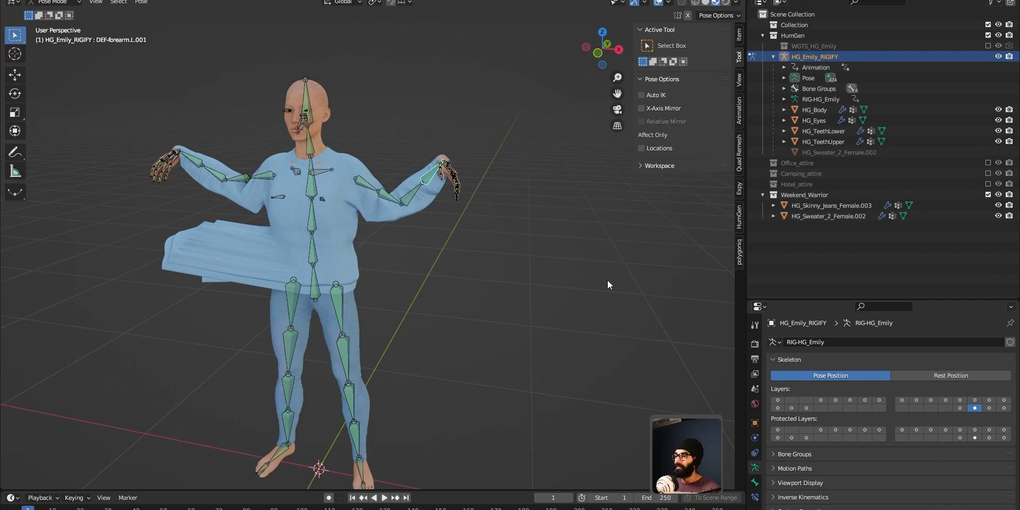
left_click(960, 400, "shift")
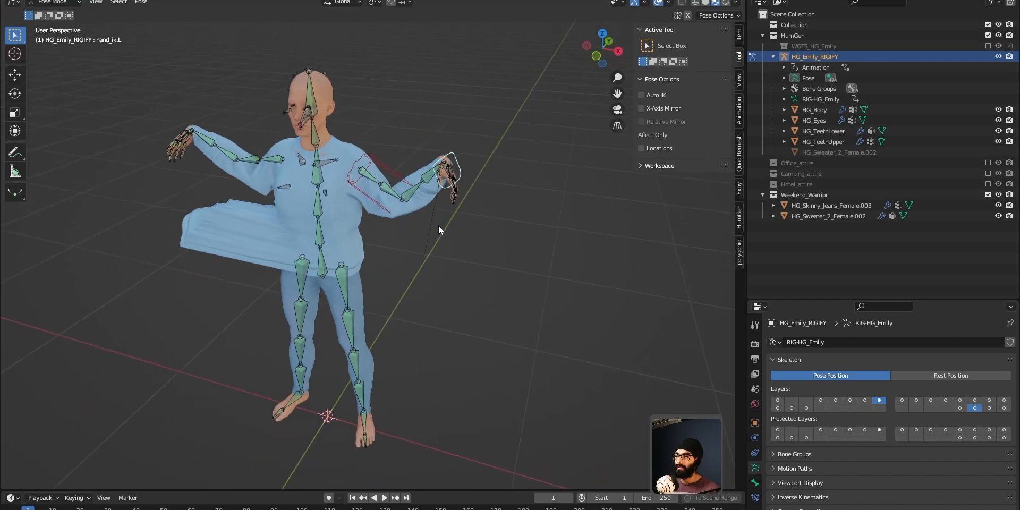
key("g")
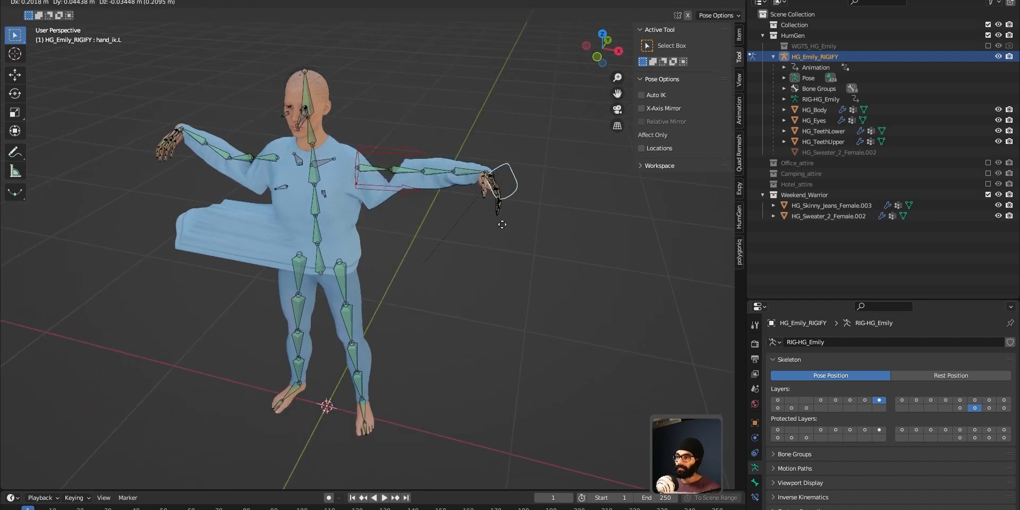
left_click(455, 270)
middle_click_drag(456, 266, 324, 228)
scroll(443, 217, "up", 3)
middle_click_drag(455, 266, 601, 254)
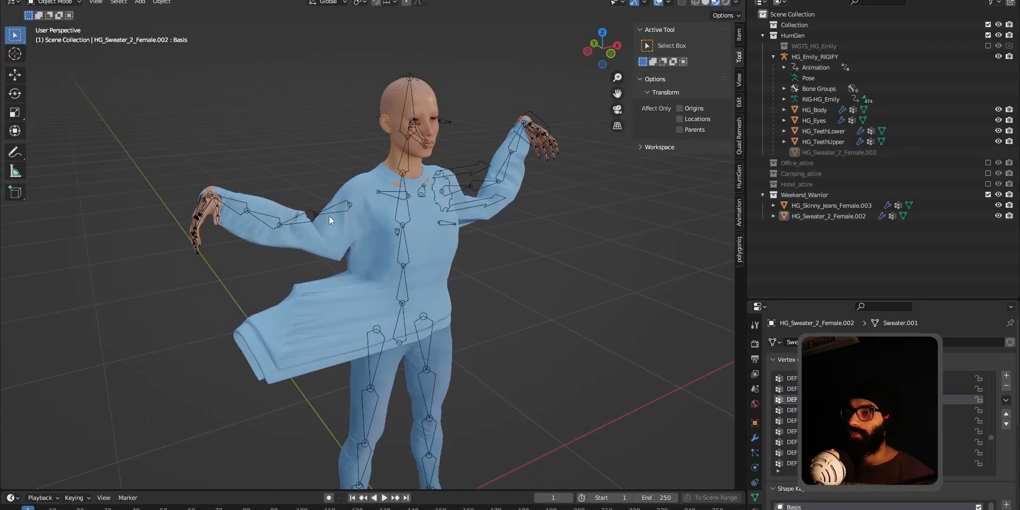
- Select the rig and then the sweater, enter Weight Paint mode and make DEF-forearm.R the active bone
left_click(329, 218)
middle_click_drag(390, 221, 412, 219)
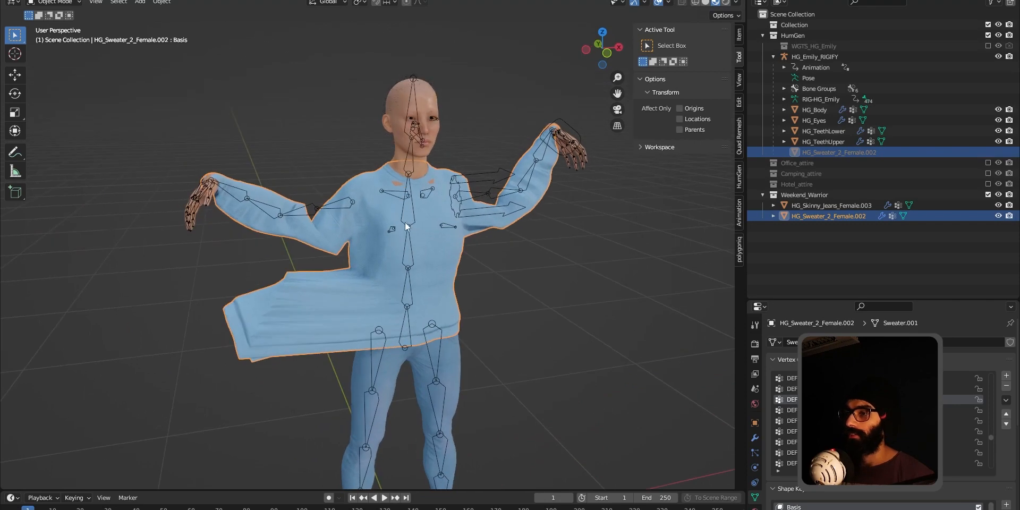
left_click(409, 224)
left_click(433, 269, "shift")
key("ctrl+Tab")
left_click(380, 221)
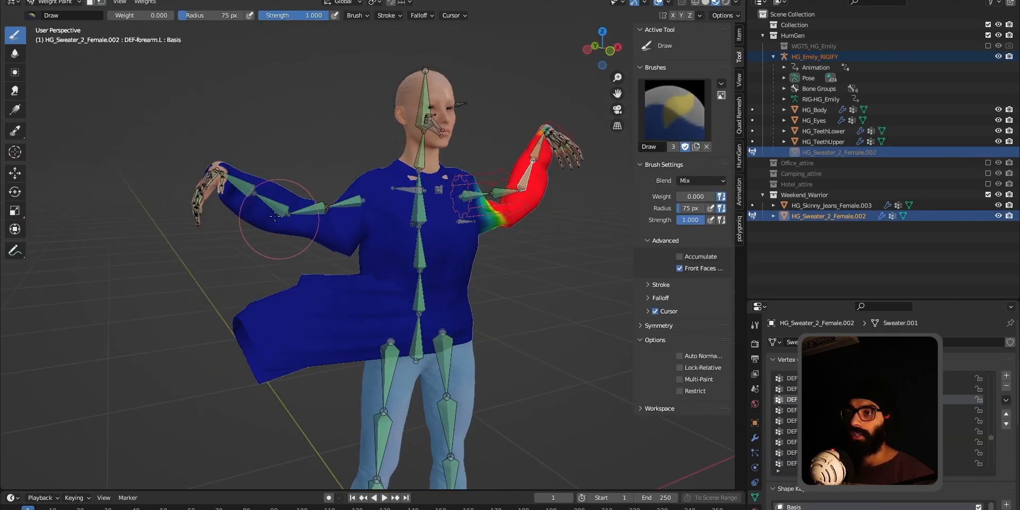
left_click(268, 196, "ctrl")
mouse_move(297, 239)
middle_mouse_down()
mouse_move(357, 273)
mouse_move(300, 316)
middle_mouse_up()
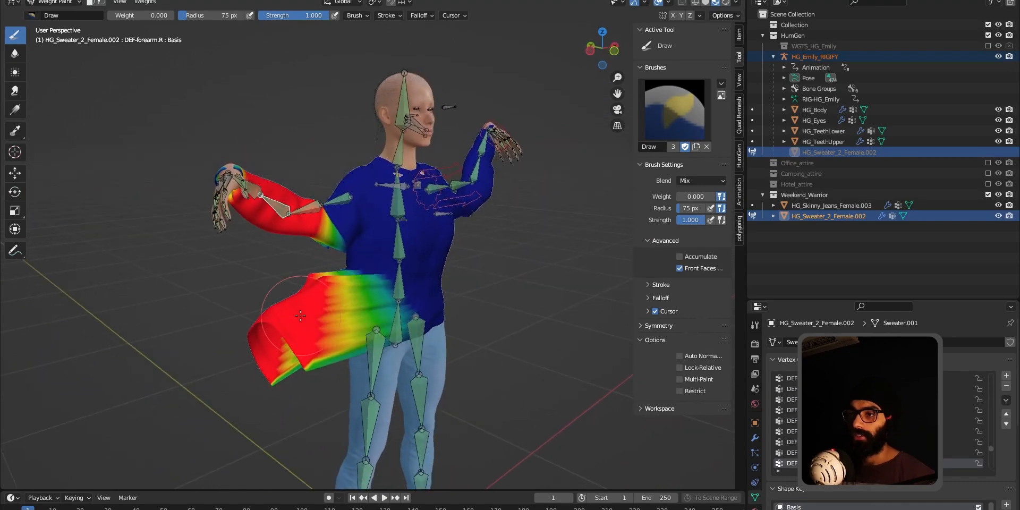
- Resize the brush and paint weight 0 for the right forearm bone over the right side of the sweater's stretched hem
key("f")
left_click(352, 328)
mouse_move(351, 325)
left_mouse_down()
mouse_move(232, 347)
mouse_move(286, 286)
mouse_move(256, 351)
mouse_move(125, 382)
left_mouse_up()
middle_click_drag(207, 352, 340, 360)
mouse_move(340, 360)
left_mouse_down()
mouse_move(267, 328)
mouse_move(329, 345)
mouse_move(315, 349)
mouse_move(391, 312)
mouse_move(416, 345)
left_mouse_up()
- Set the brush radius to 63 px and erase the right forearm weight from the remaining hem strands
key("f")
left_click(349, 349)
mouse_move(346, 273)
left_mouse_down()
mouse_move(379, 280)
mouse_move(363, 282)
mouse_move(354, 310)
left_mouse_up()
middle_click_drag(355, 311, 338, 273)
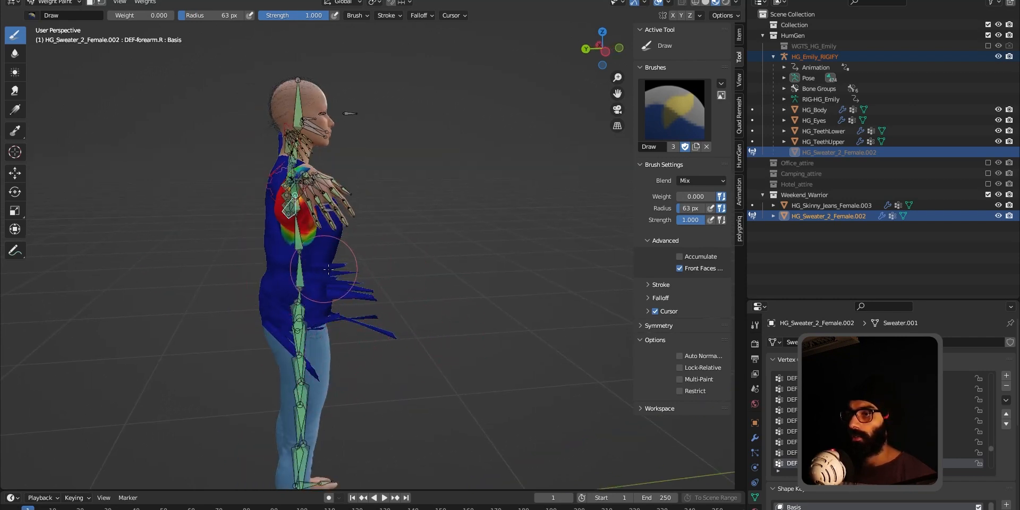
middle_click_drag(373, 303, 274, 420)
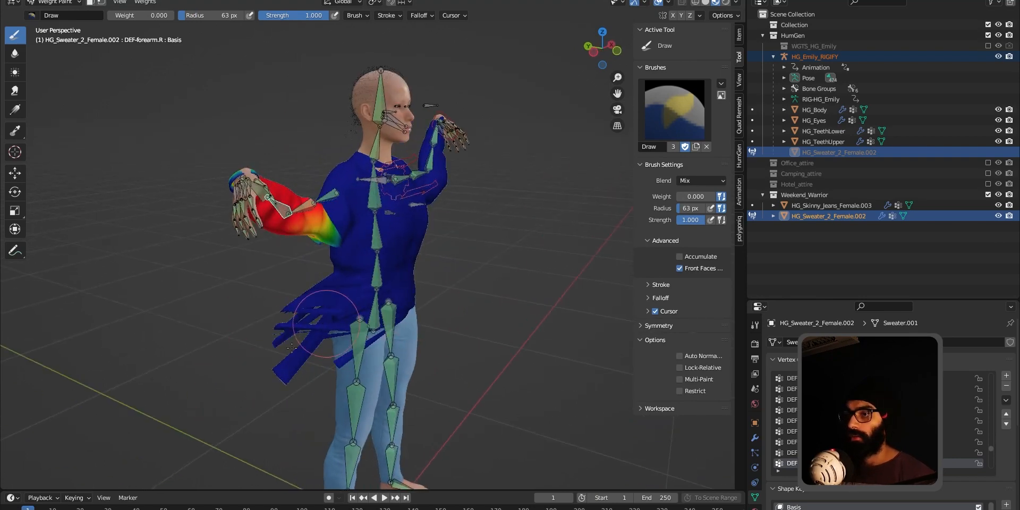
mouse_move(259, 339)
left_mouse_down()
mouse_move(305, 287)
mouse_move(314, 301)
mouse_move(254, 328)
left_mouse_up()
middle_click_drag(254, 328, 99, 358)
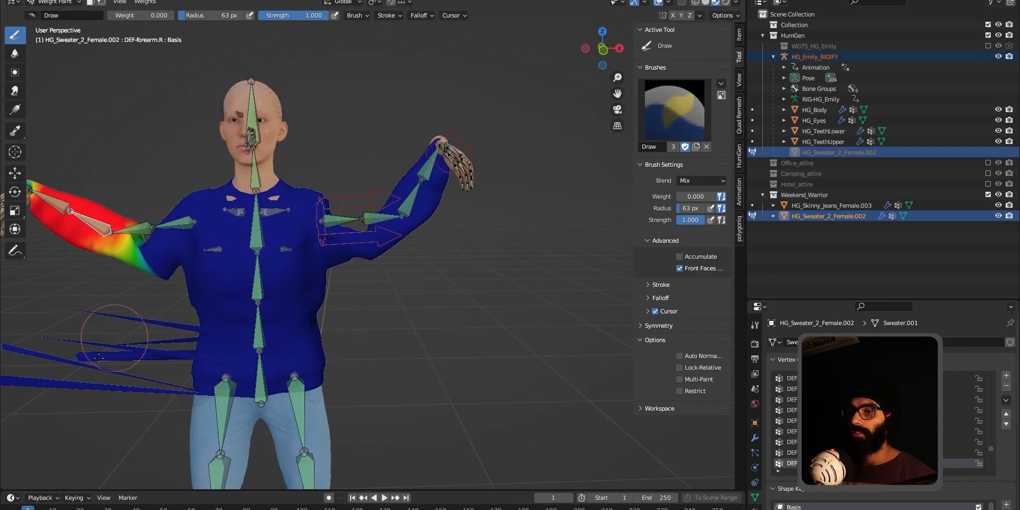
- Select the left hand's IK control and move it to test how the sweater's sleeve deforms
left_click(474, 161, "ctrl")
middle_click_drag(474, 160, 475, 177)
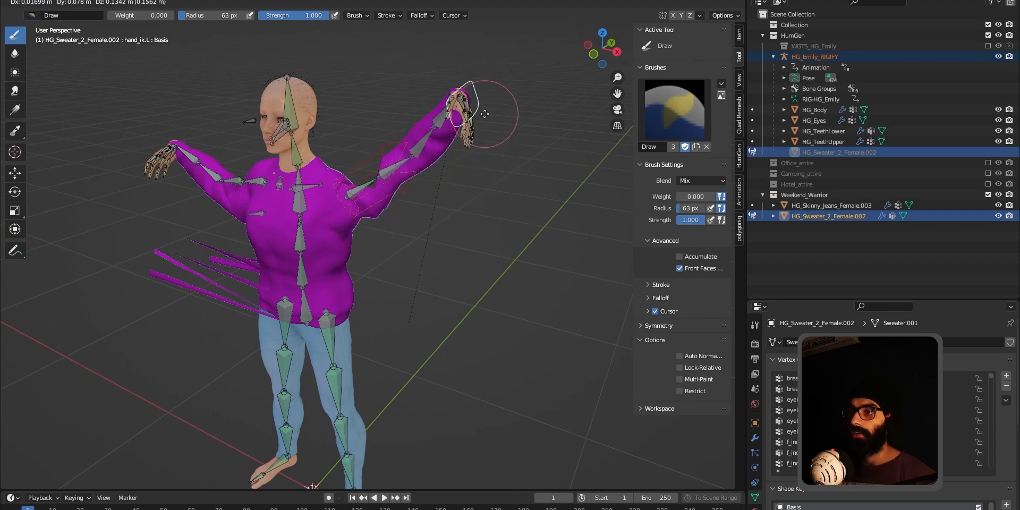
middle_click_drag(317, 157, 326, 347)
- Reselect DEF-forearm.R and paint weight 0 over more of the thin strands at the hem's right side
left_click(252, 214, "ctrl")
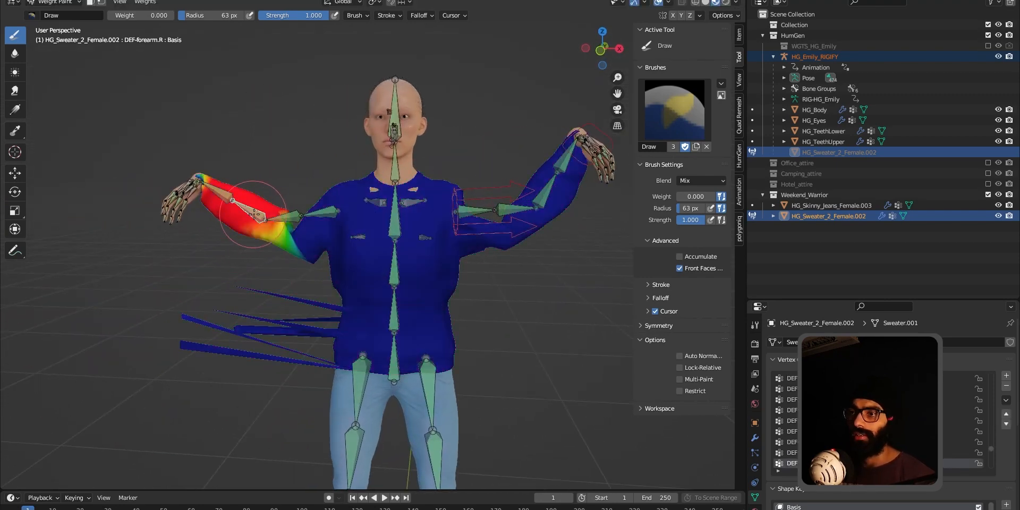
mouse_move(178, 320)
middle_mouse_down()
mouse_move(265, 347)
mouse_move(249, 340)
middle_mouse_up()
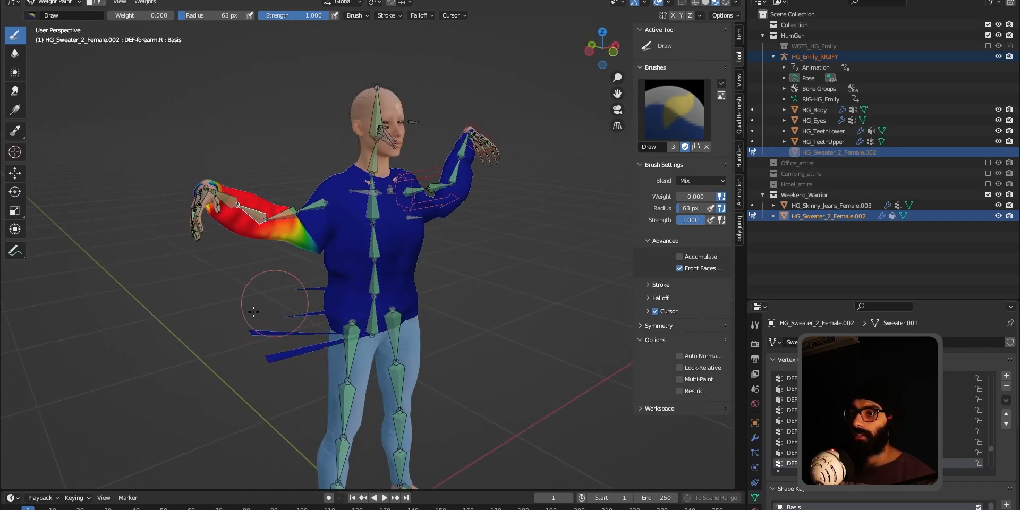
mouse_move(298, 353)
middle_mouse_down()
mouse_move(413, 323)
mouse_move(345, 335)
mouse_move(371, 340)
mouse_move(383, 364)
middle_mouse_up()
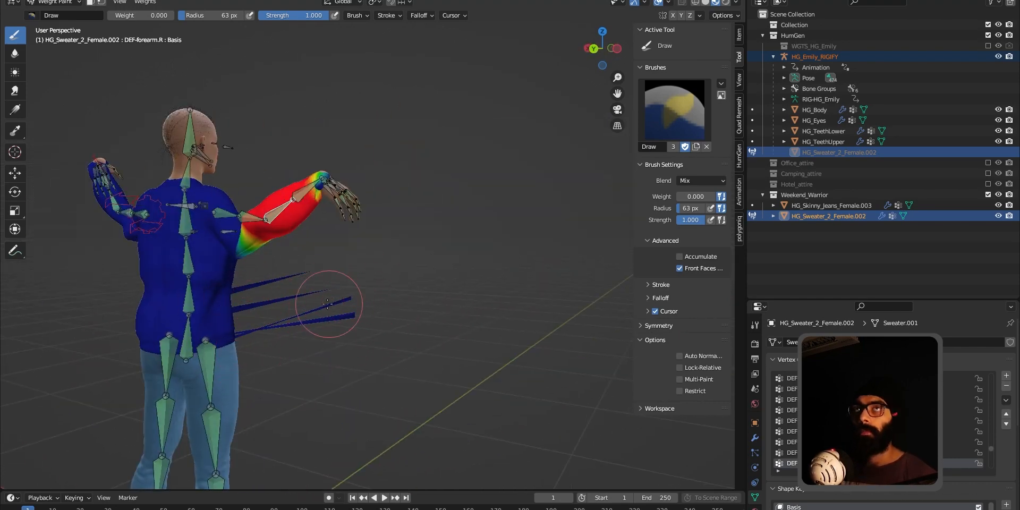
middle_click_drag(329, 324, 226, 346)
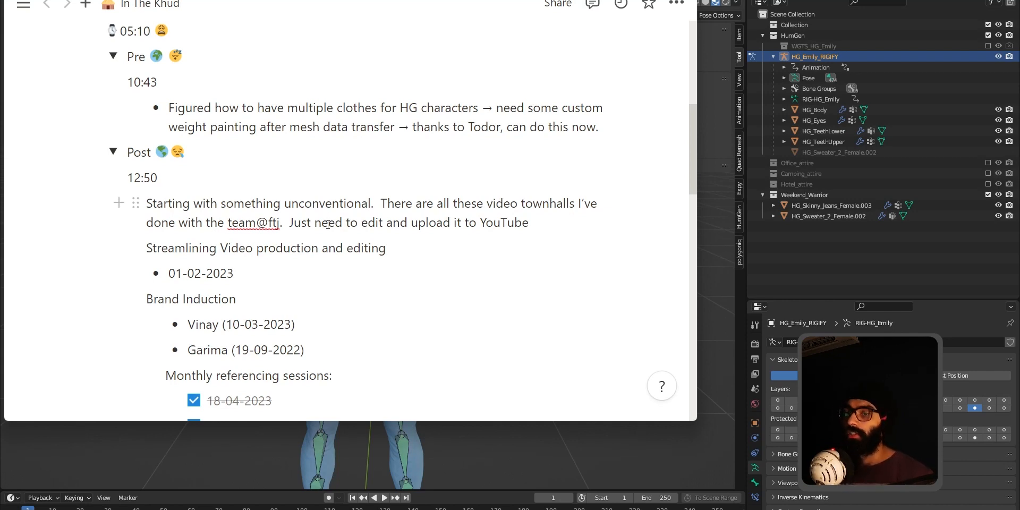
- Look through the vlog notes on HG character clothes, townhall videos and monthly referencing sessions
scroll(328, 222, "down", 5)
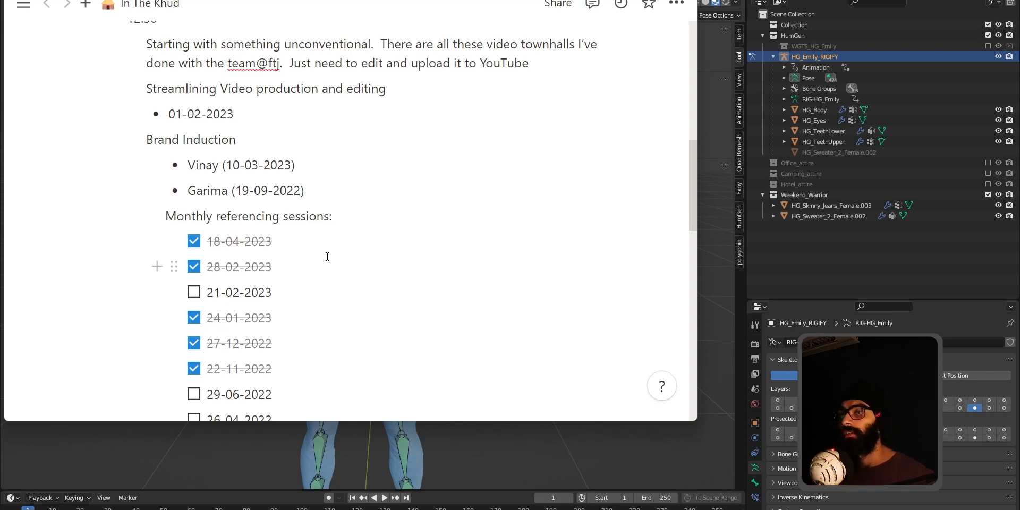
scroll(327, 257, "down", 3)
scroll(298, 321, "up", 4)
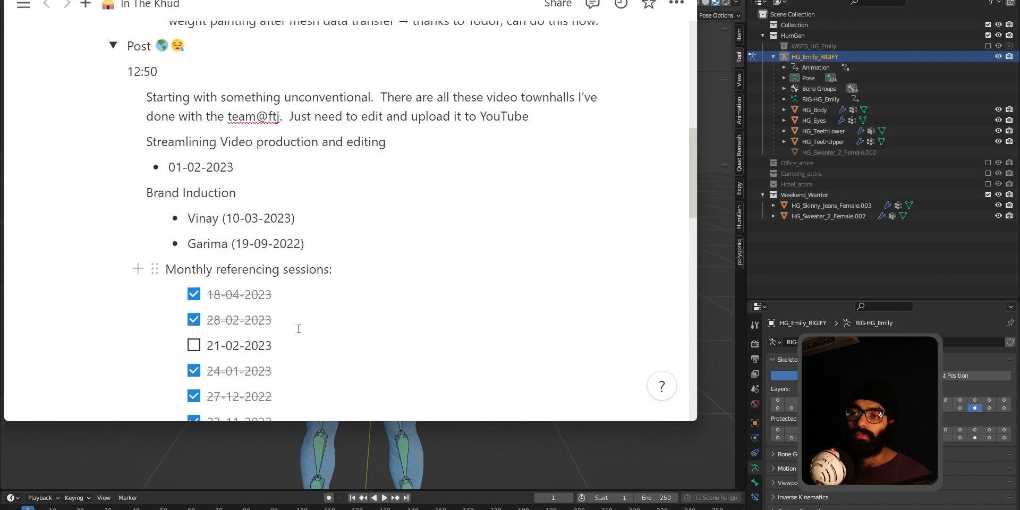
scroll(298, 328, "up", 5)
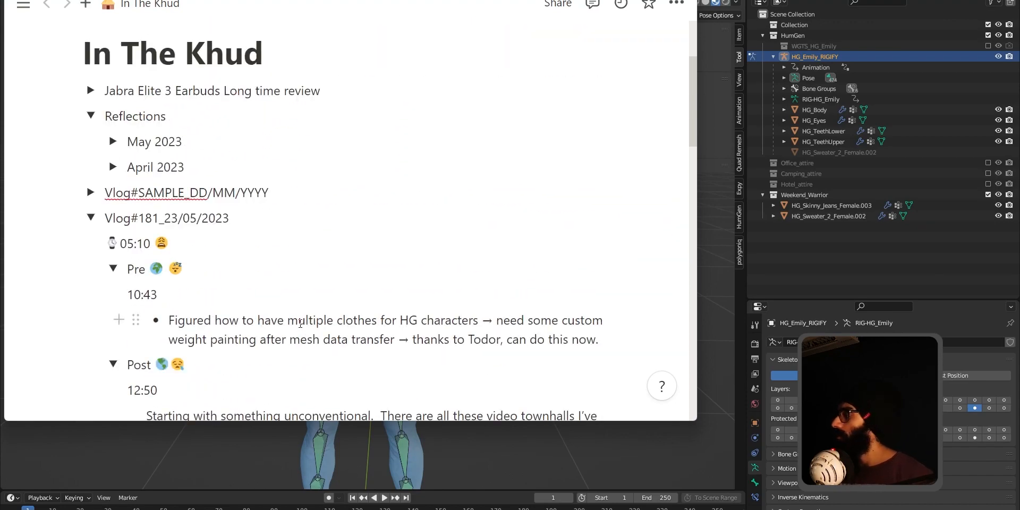